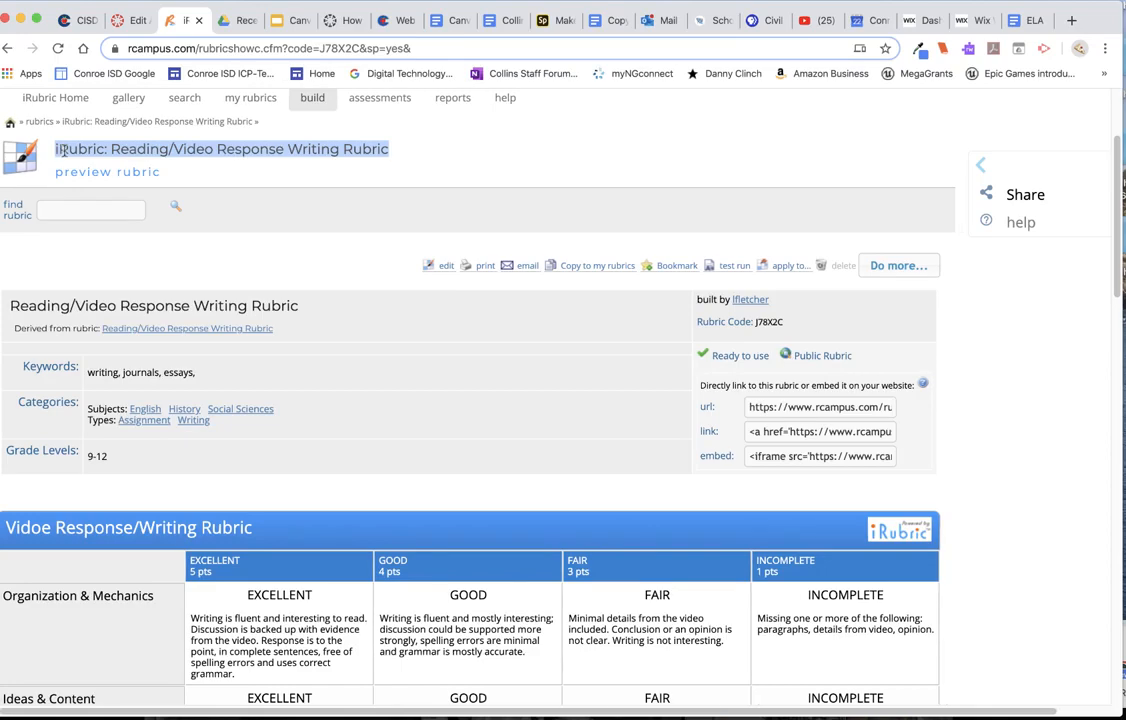
# Switch to the Practice for Adding Rubric assignment in Canvas, review its settings, and save it without publishing.
pyautogui.click(131, 21)
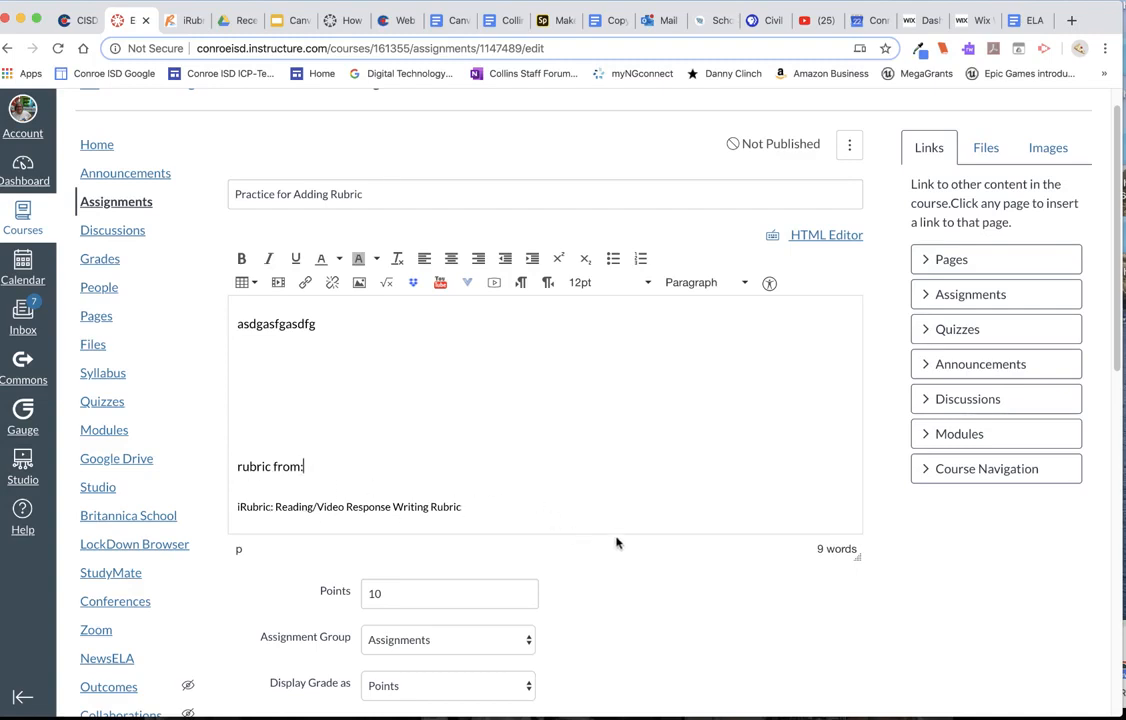
pyautogui.scroll(-3, 616, 543)
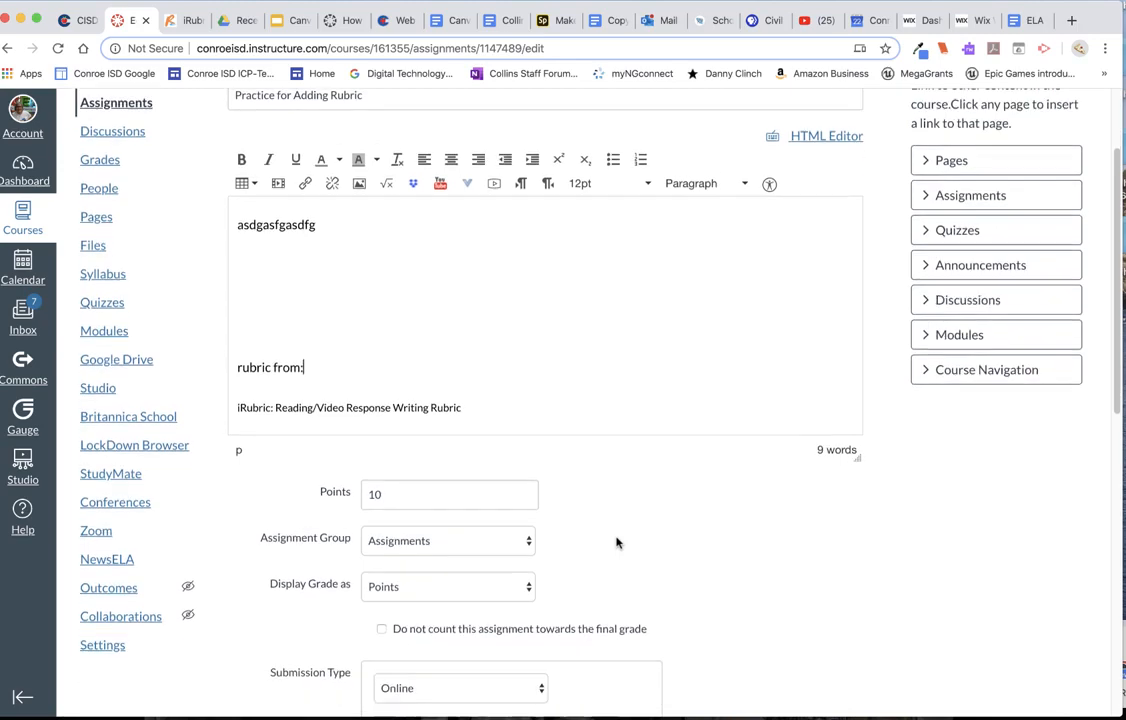
pyautogui.scroll(1, 616, 543)
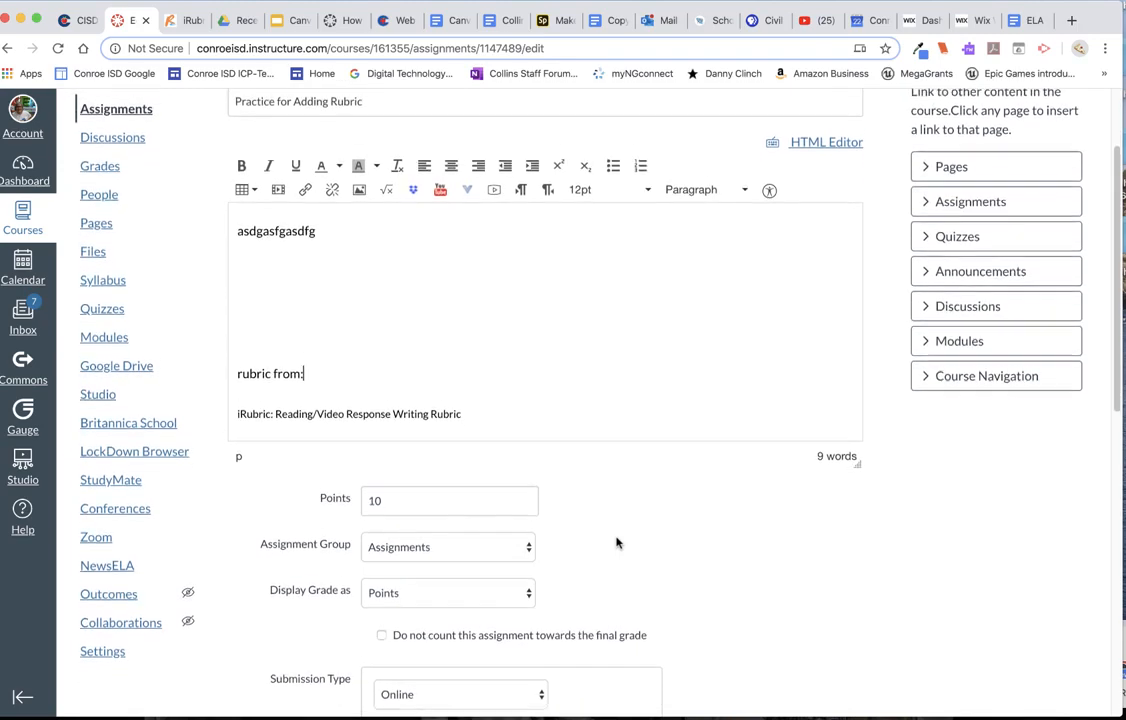
pyautogui.scroll(-1, 616, 543)
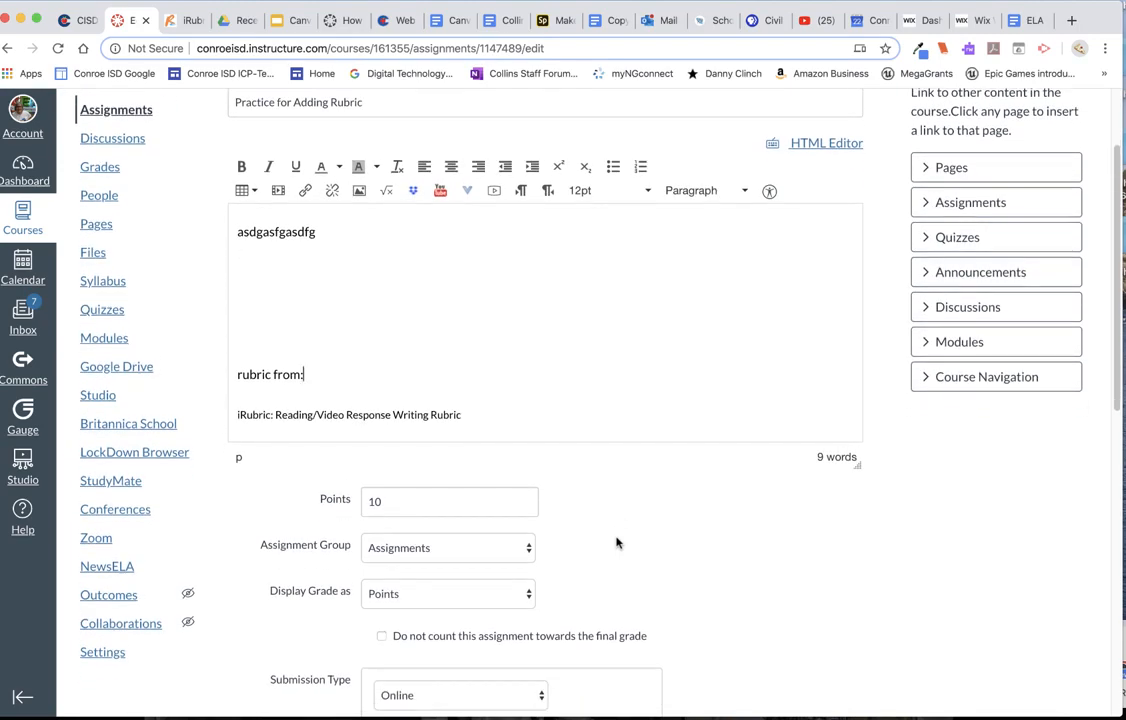
pyautogui.scroll(-1, 616, 543)
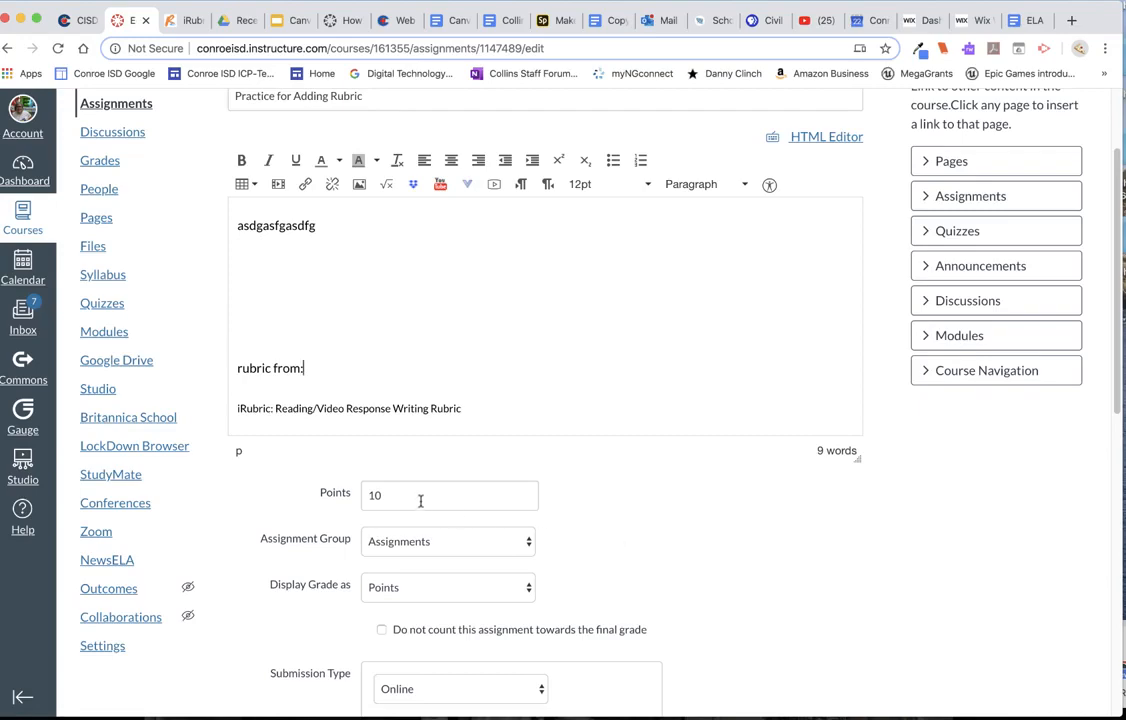
pyautogui.scroll(-3, 648, 525)
pyautogui.scroll(-2, 648, 525)
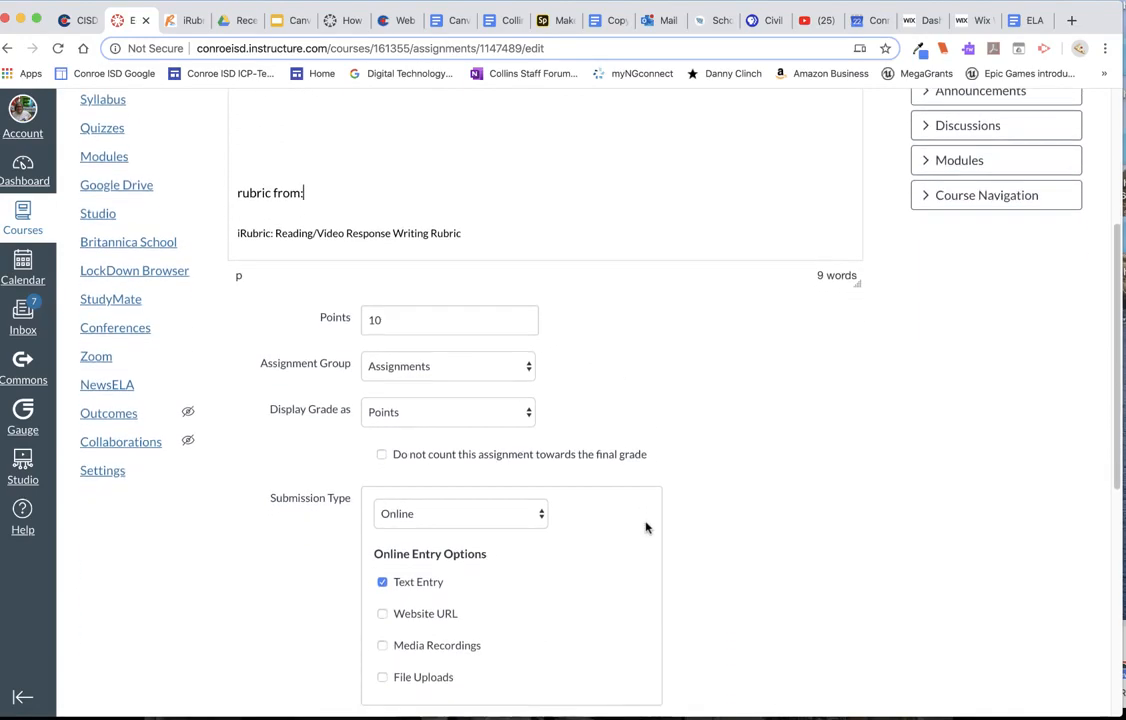
pyautogui.scroll(-3, 580, 520)
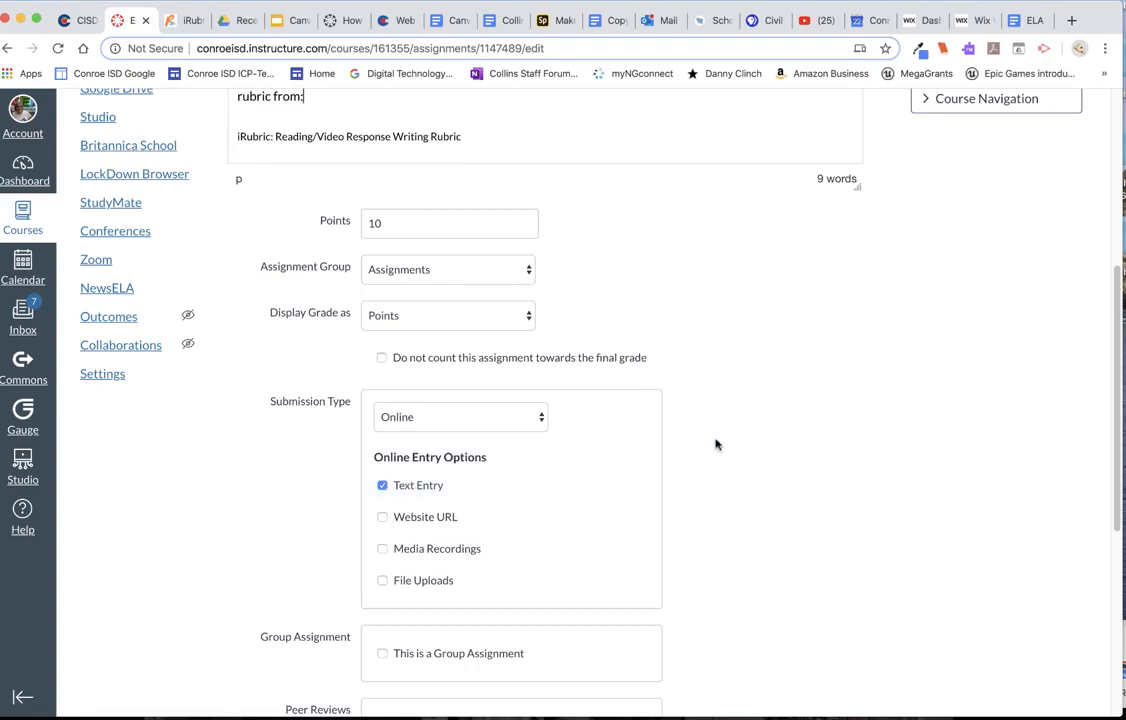
pyautogui.scroll(-3, 715, 444)
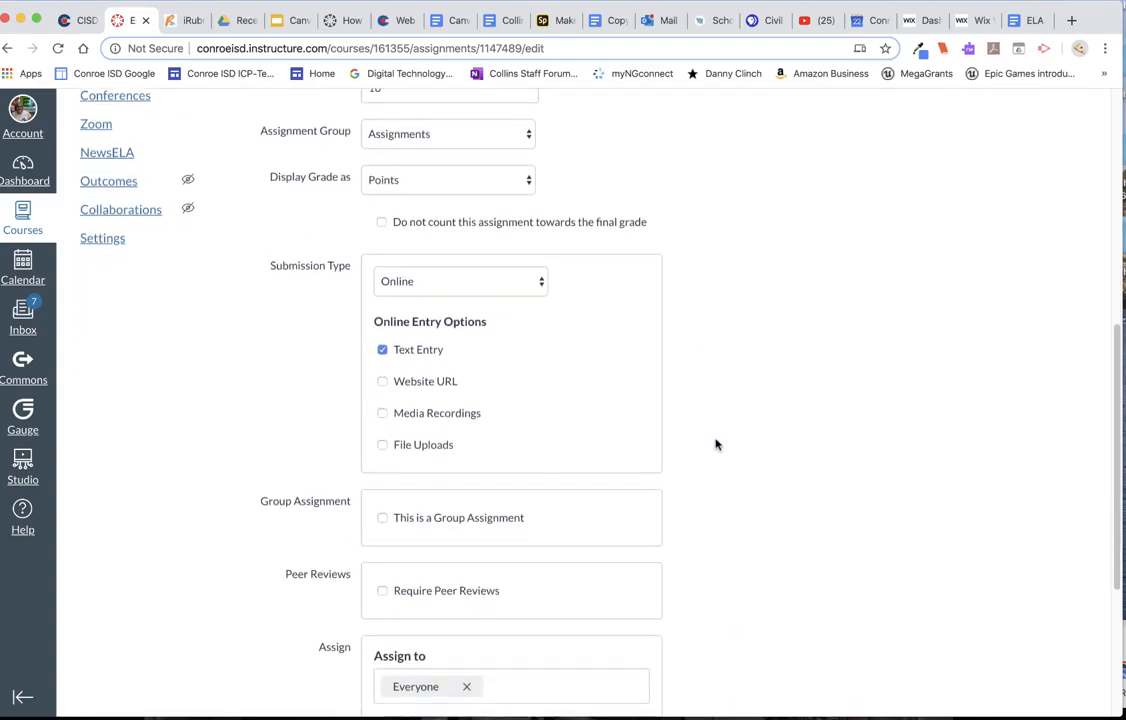
pyautogui.scroll(-5, 715, 444)
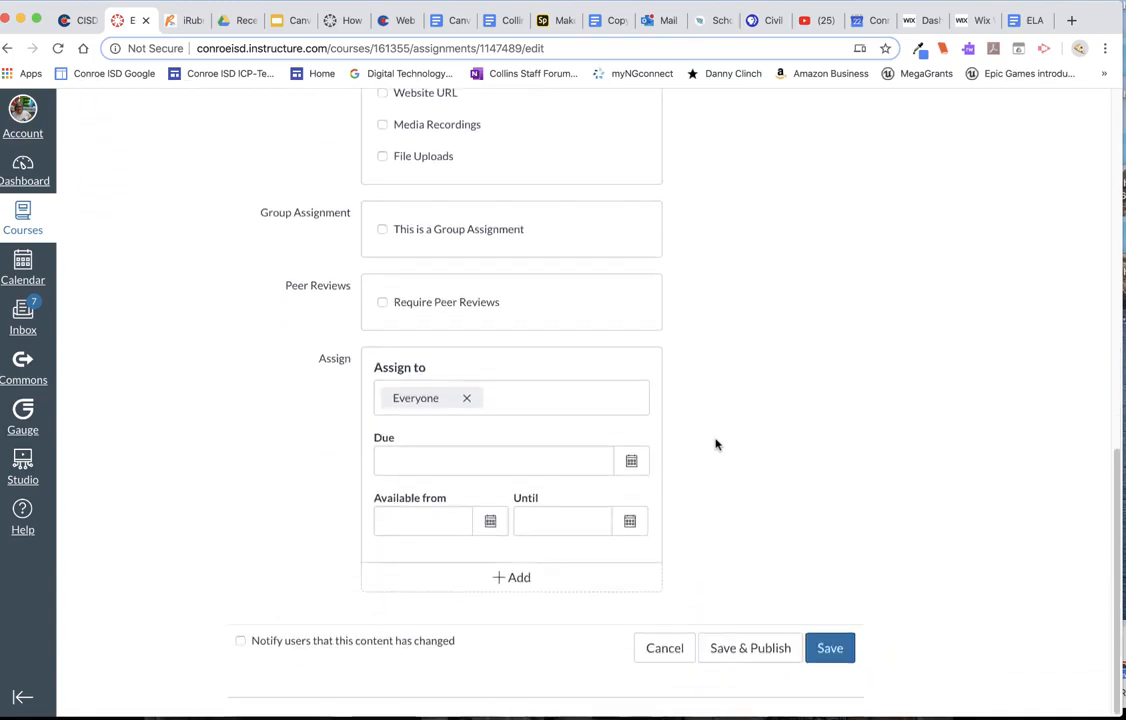
pyautogui.click(830, 650)
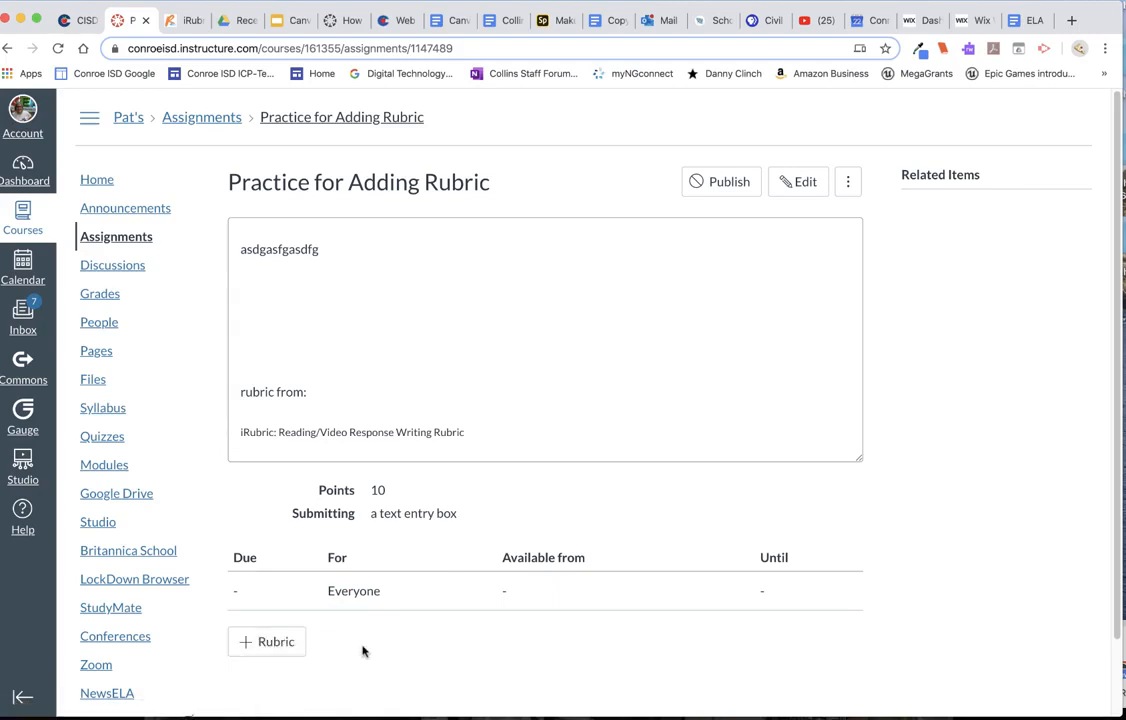
# Add a rubric to the assignment and title it "Video #1 Response".
pyautogui.click(268, 644)
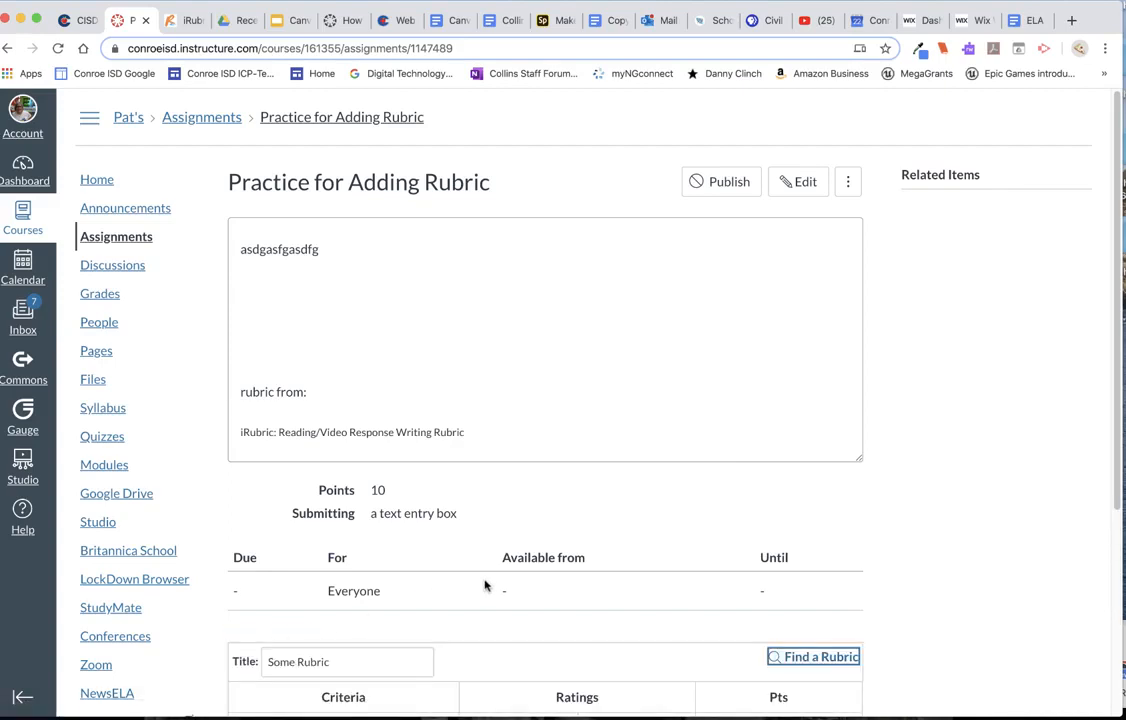
pyautogui.scroll(-1, 1120, 373)
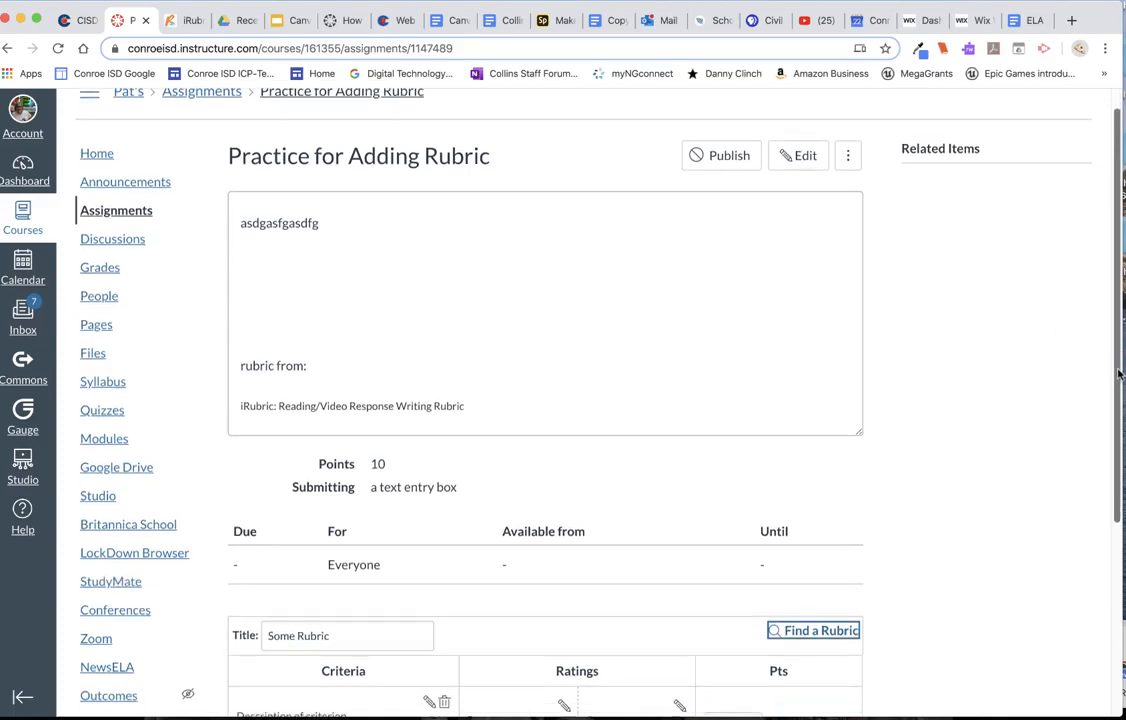
pyautogui.scroll(-5, 1120, 373)
pyautogui.moveTo(339, 419); pyautogui.dragTo(269, 419)
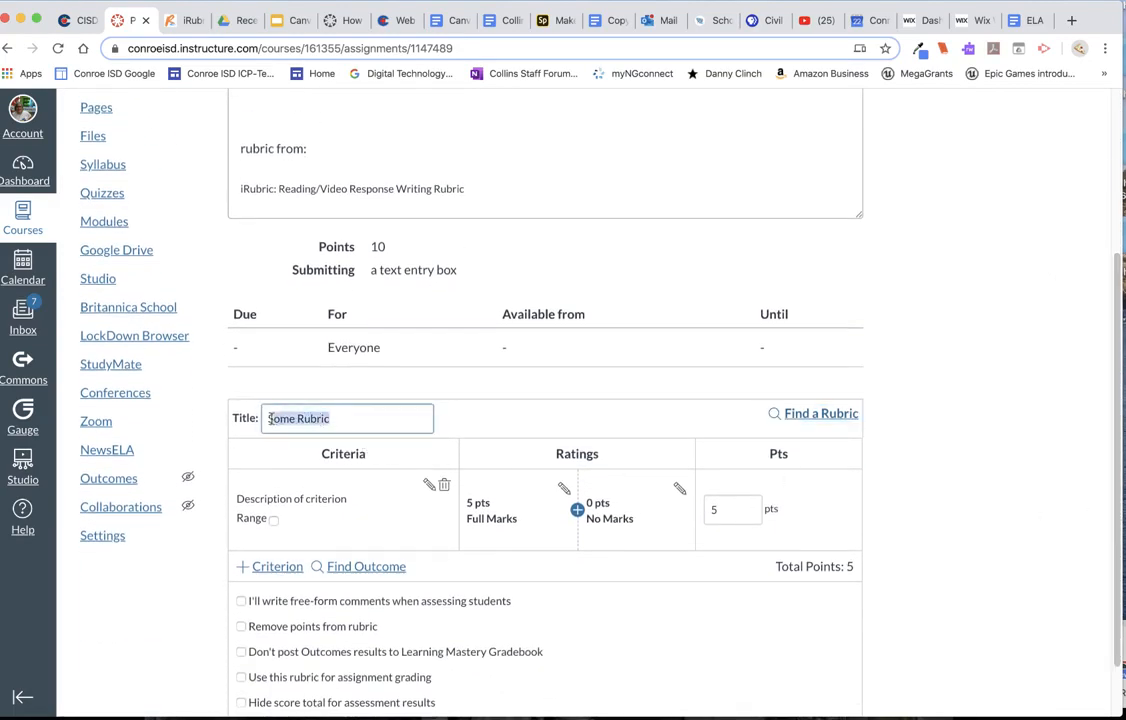
pyautogui.write('Video #1 Response')
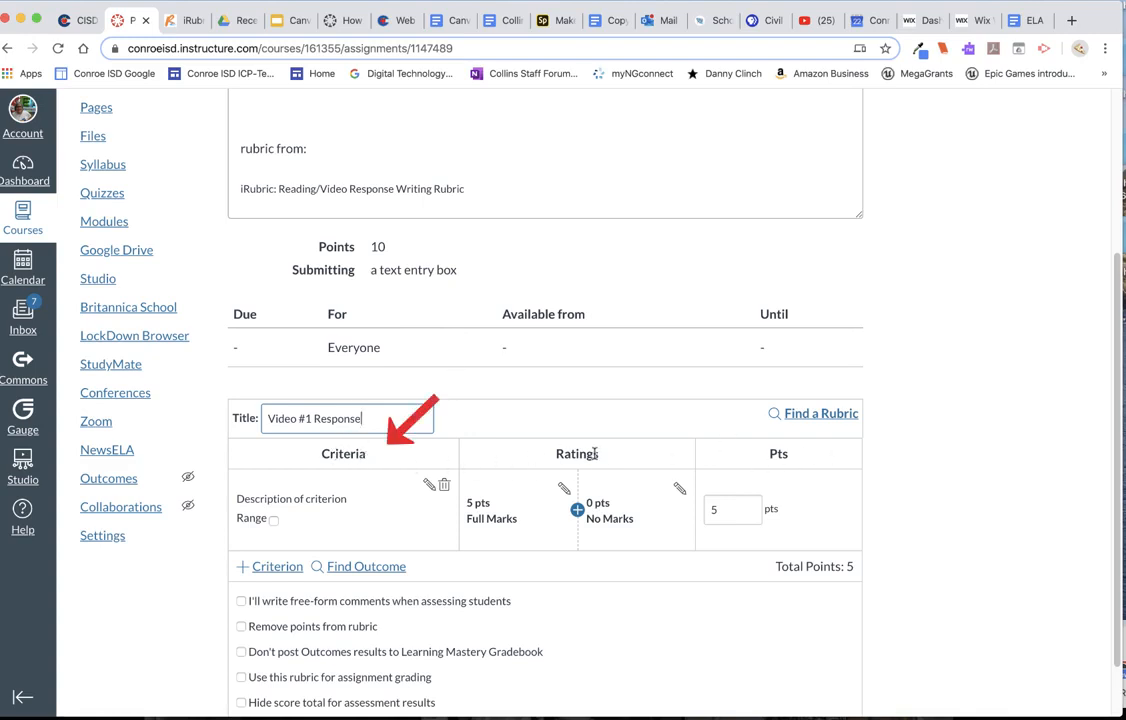
# Replace the first criterion's description with "Organization & Mechanics", copied from the rubric on the iRubric page, and update the criterion.
pyautogui.click(426, 487)
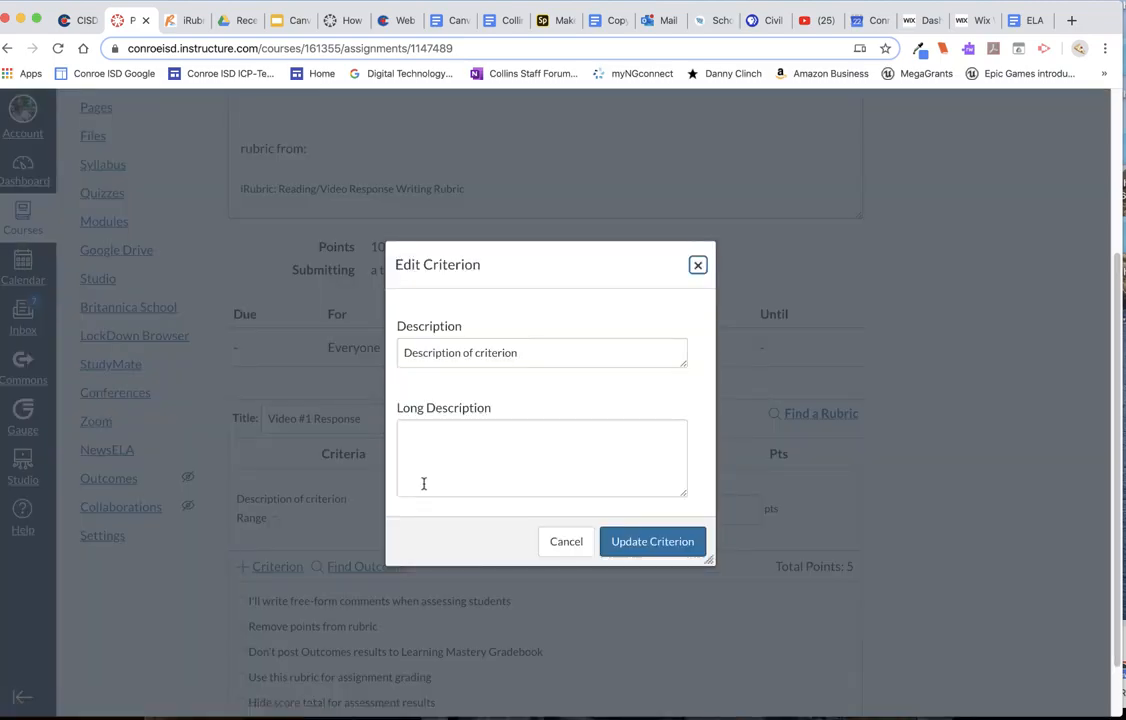
pyautogui.click(190, 22)
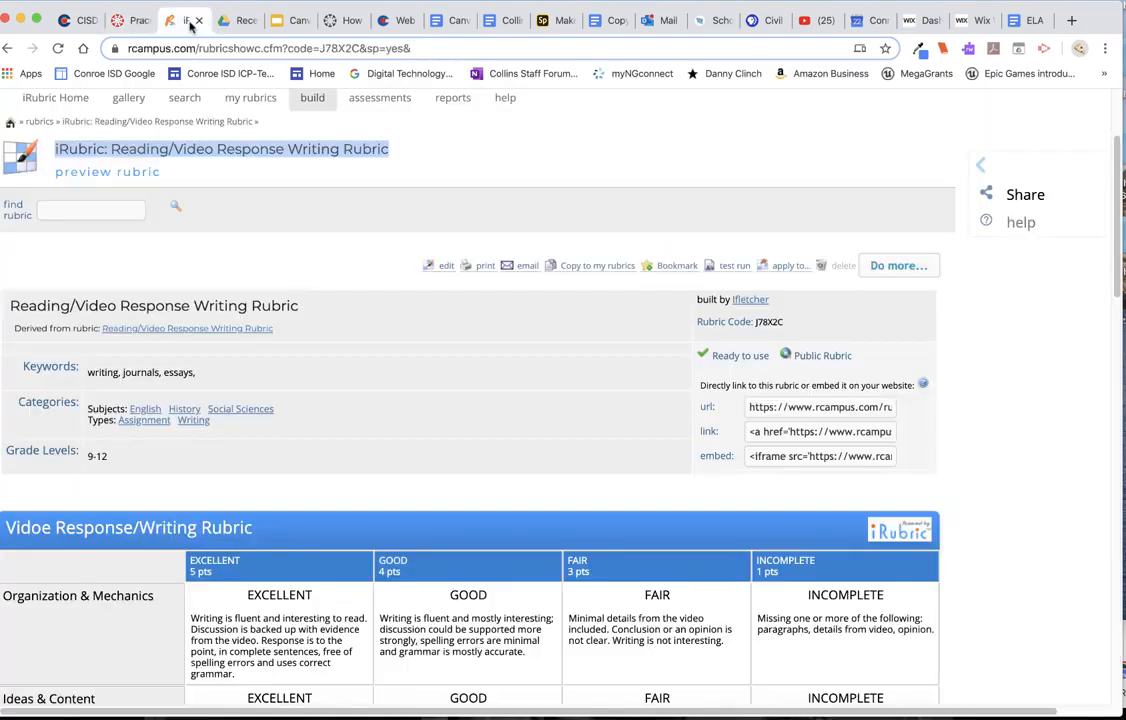
pyautogui.click(343, 410)
pyautogui.scroll(-5, 343, 410)
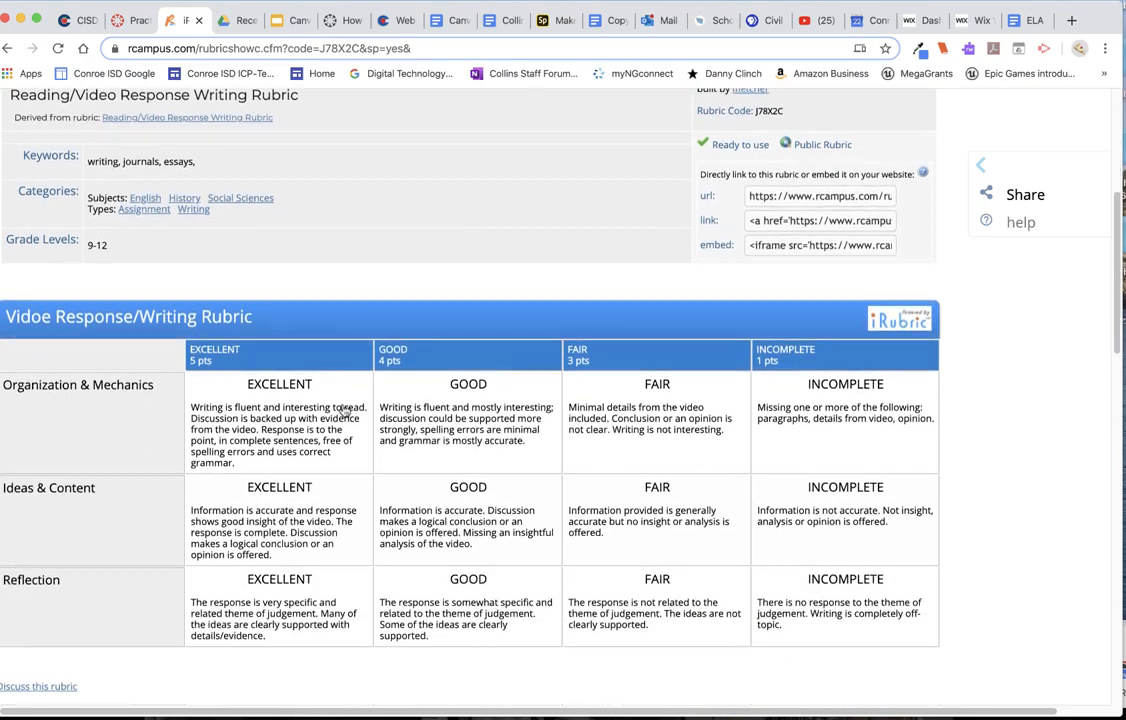
pyautogui.moveTo(151, 386); pyautogui.dragTo(8, 390)
pyautogui.press('super+c')
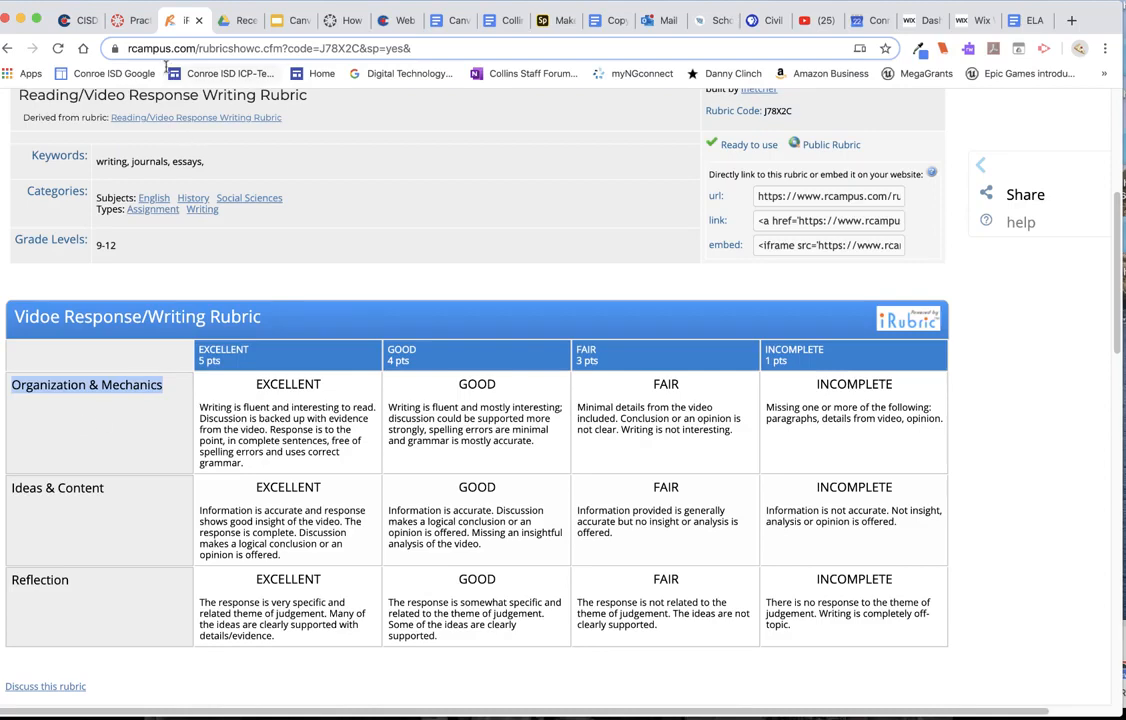
pyautogui.click(118, 20)
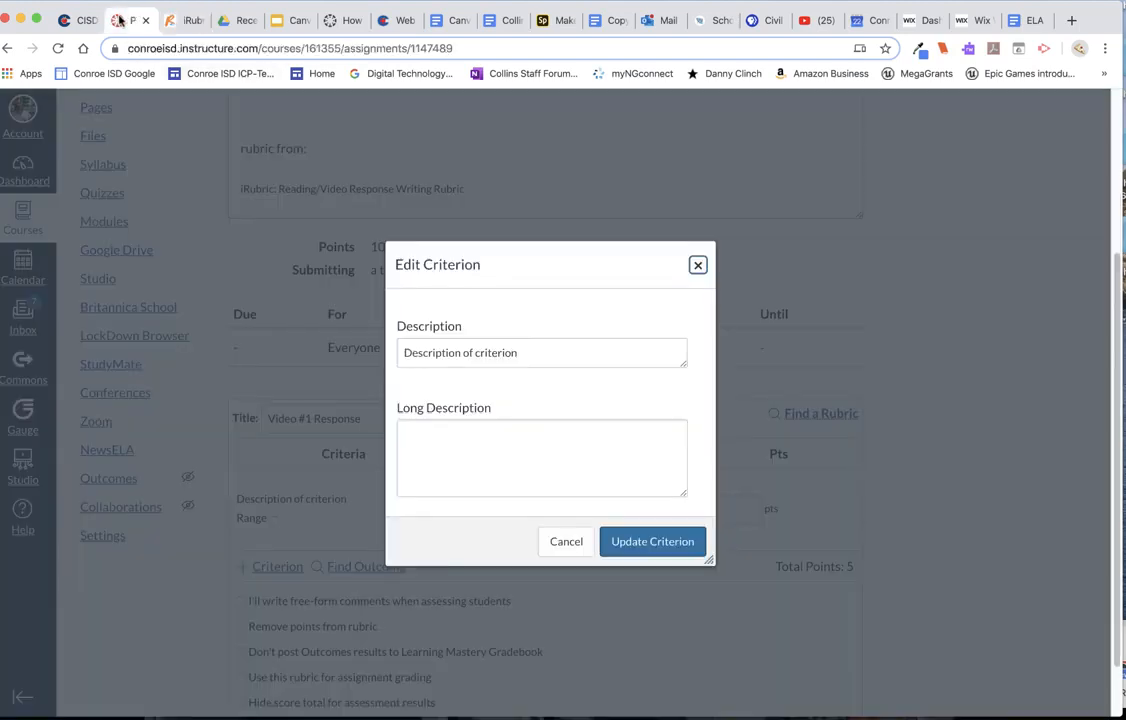
pyautogui.click(424, 433)
pyautogui.moveTo(523, 356); pyautogui.dragTo(393, 362)
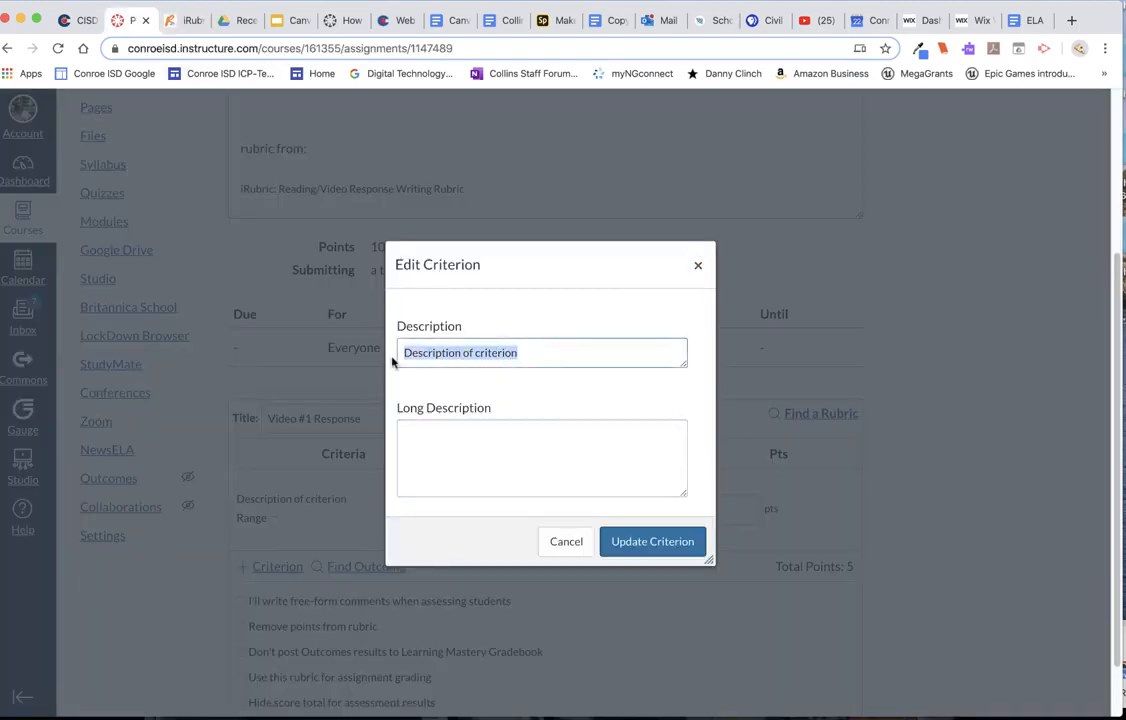
pyautogui.press('super+v')
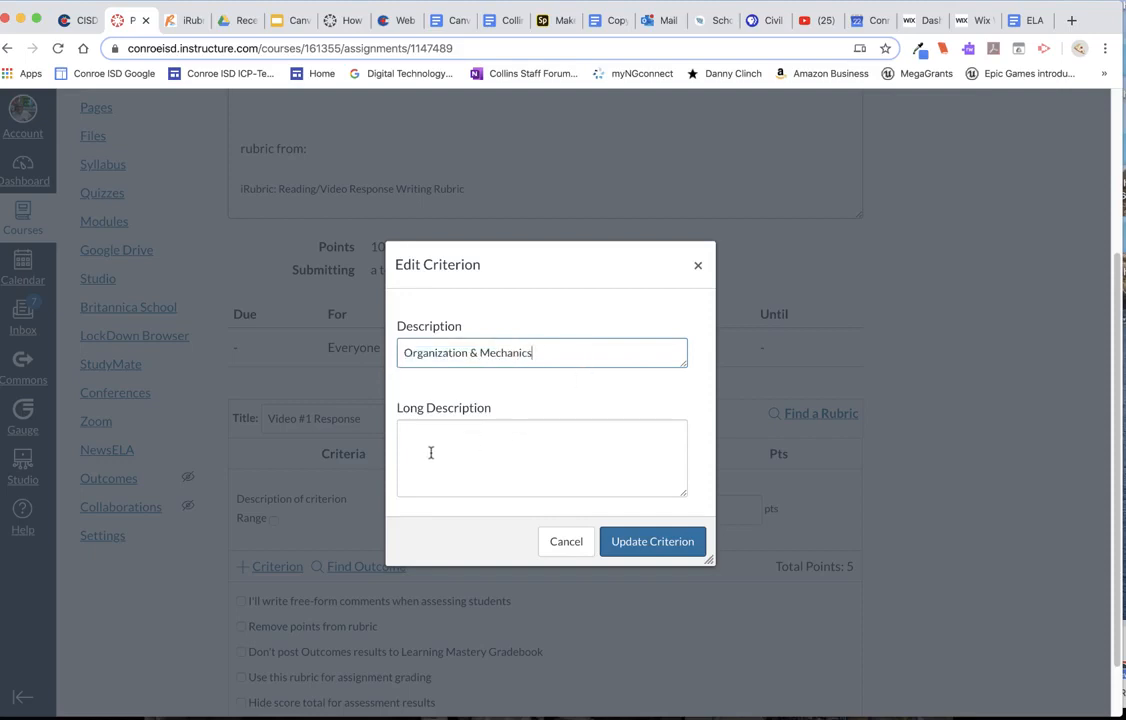
pyautogui.click(628, 540)
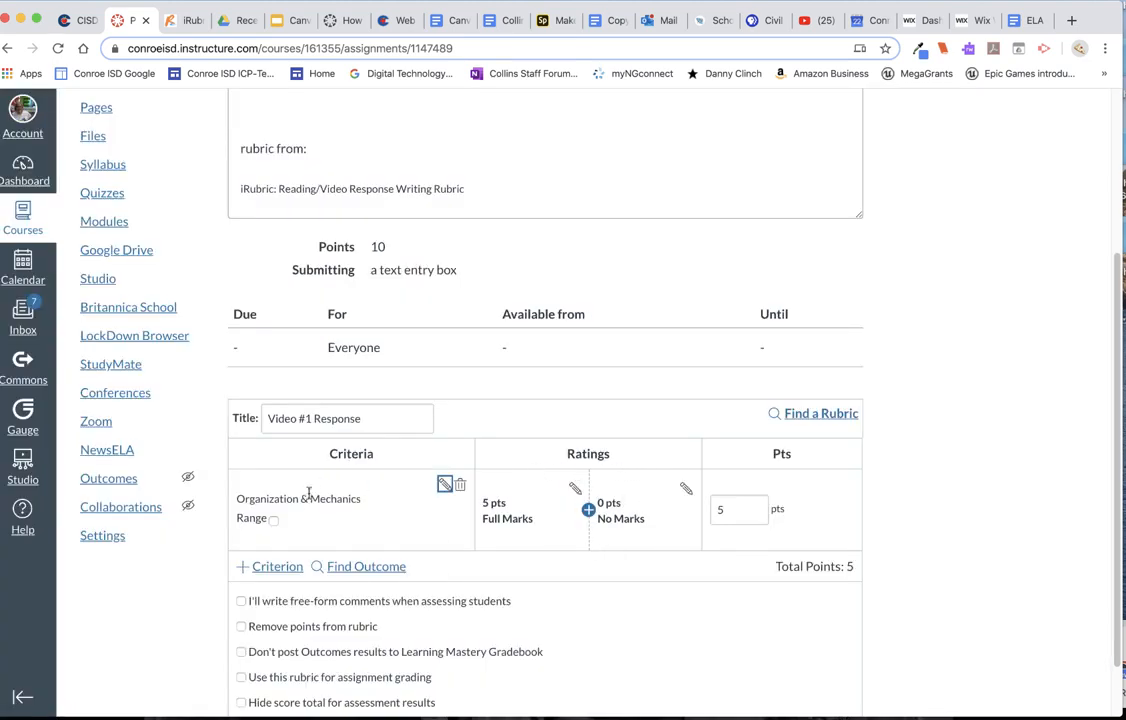
# Replace the title of the criterion's 5-point rating with "EXCELLENT", copied from the iRubric page.
pyautogui.click(574, 488)
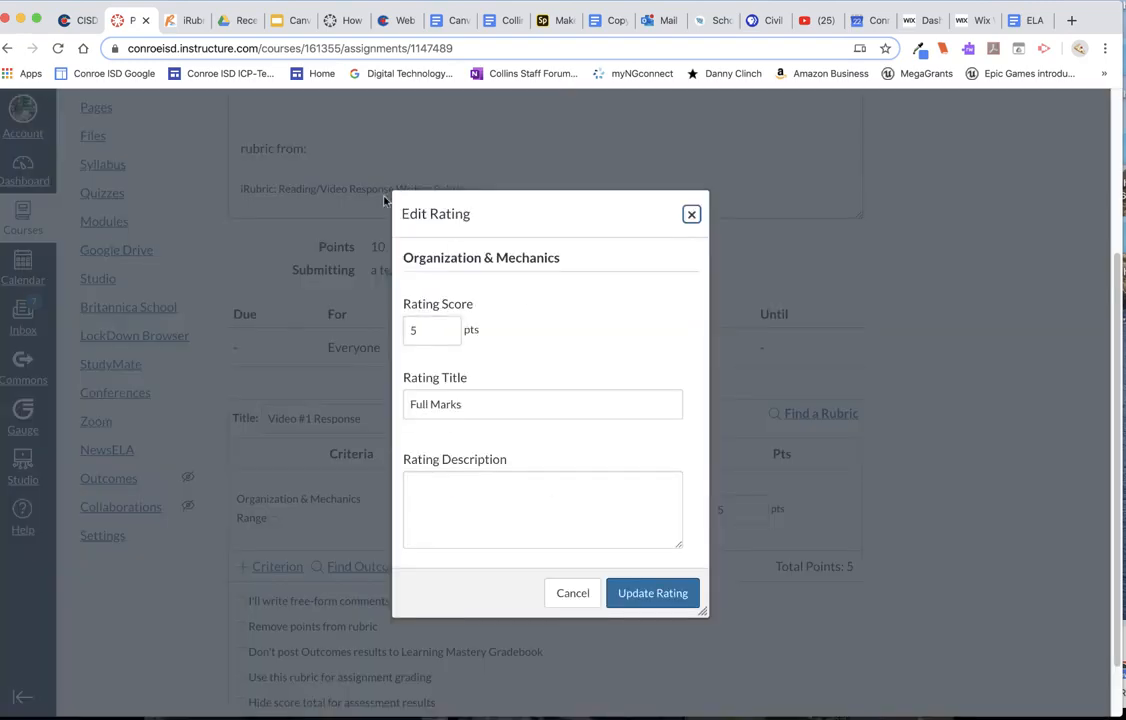
pyautogui.click(184, 22)
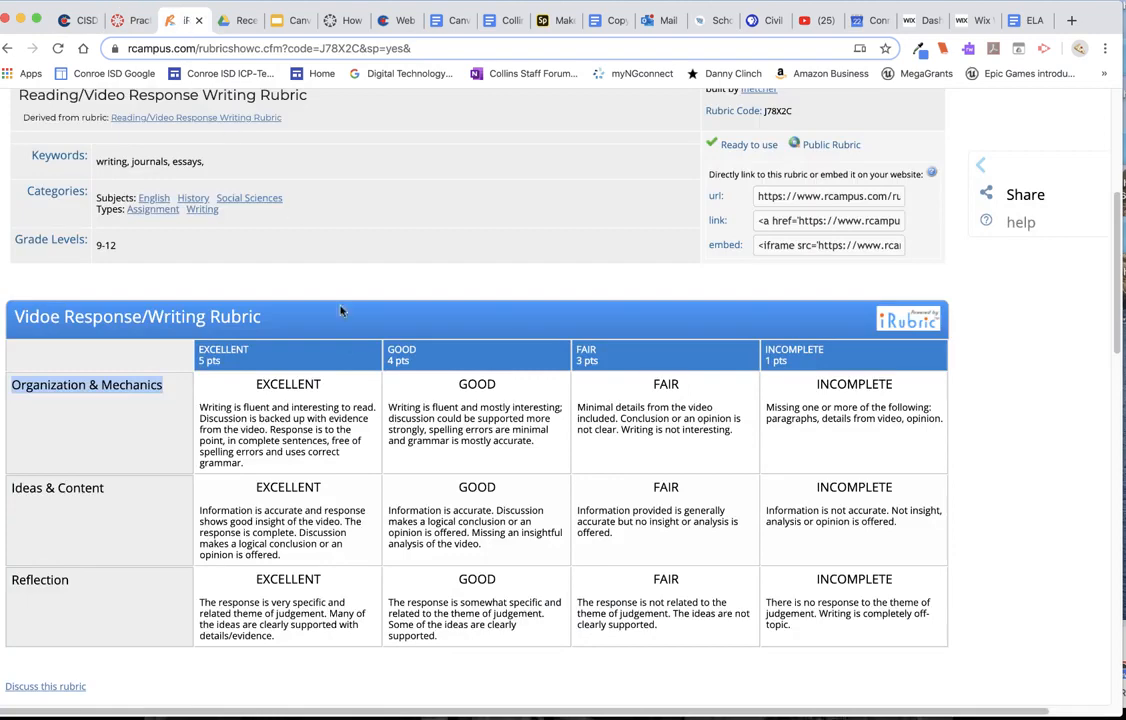
pyautogui.moveTo(320, 386); pyautogui.dragTo(247, 390)
pyautogui.press('super+c')
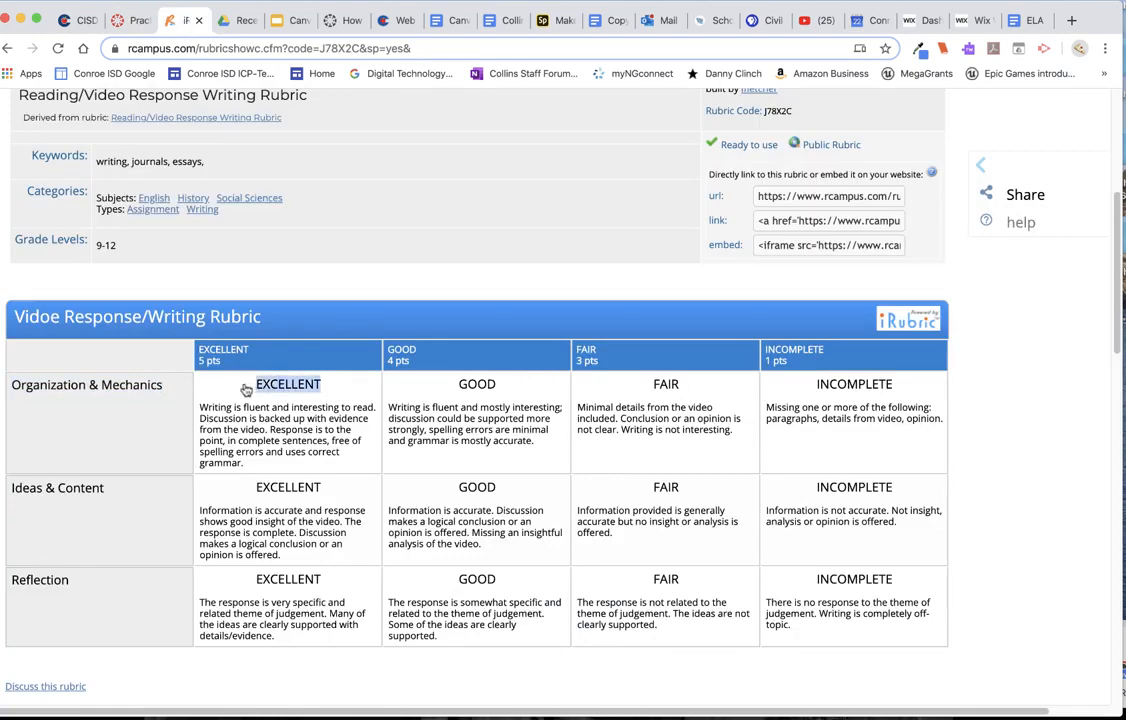
pyautogui.click(135, 20)
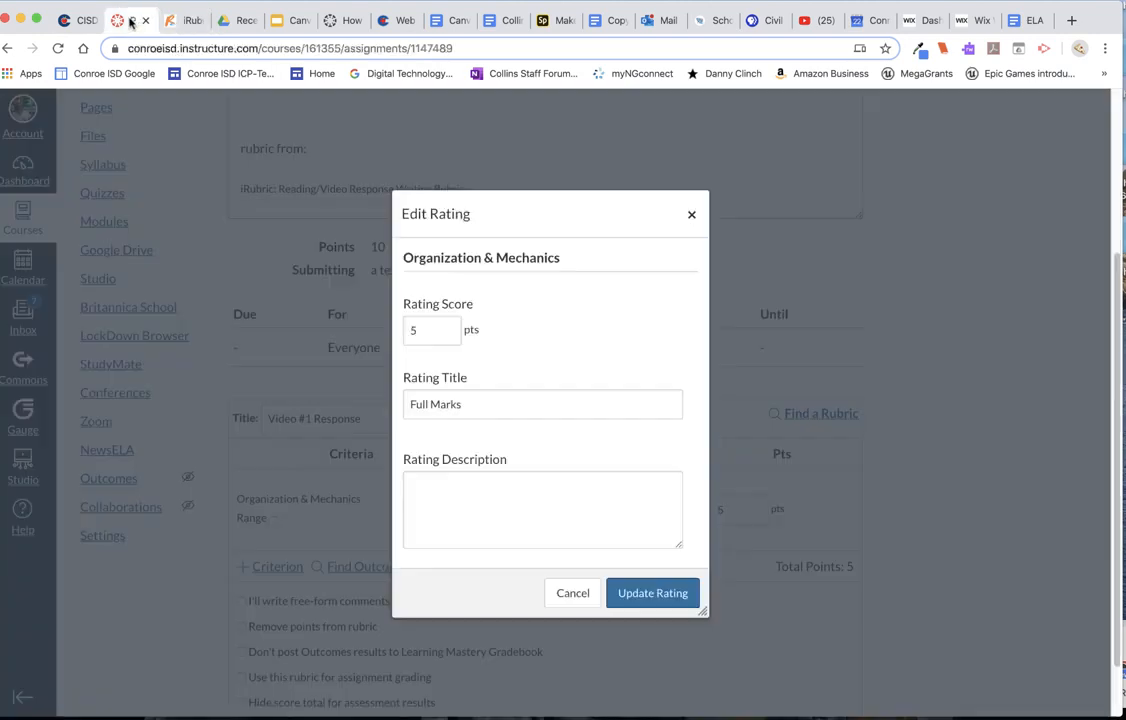
pyautogui.moveTo(490, 404); pyautogui.dragTo(408, 404)
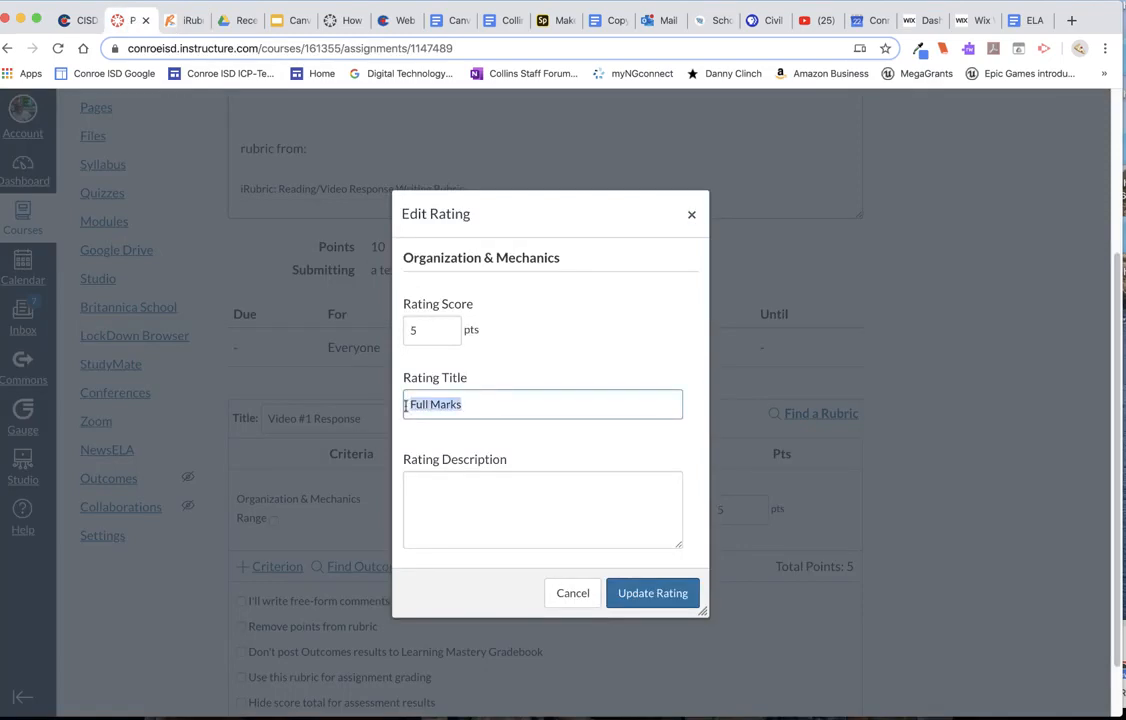
pyautogui.press('super+v')
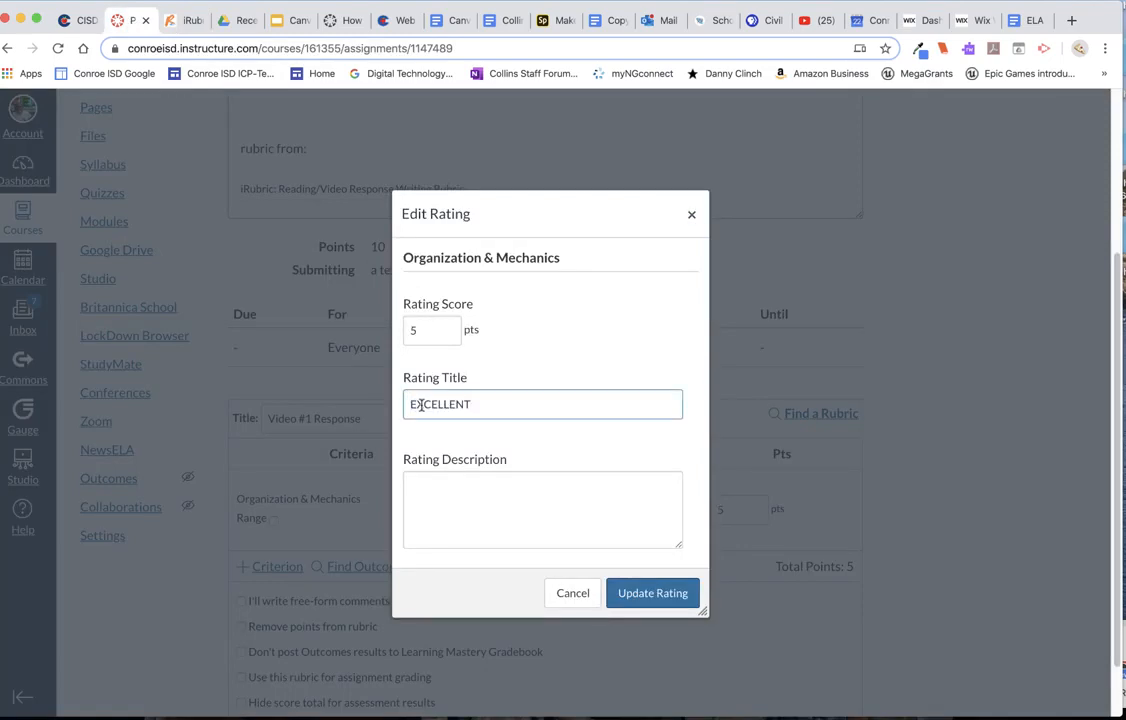
# Fill the 5-point rating's description with the Excellent text for Organization & Mechanics copied from iRubric, and update the rating.
pyautogui.click(440, 496)
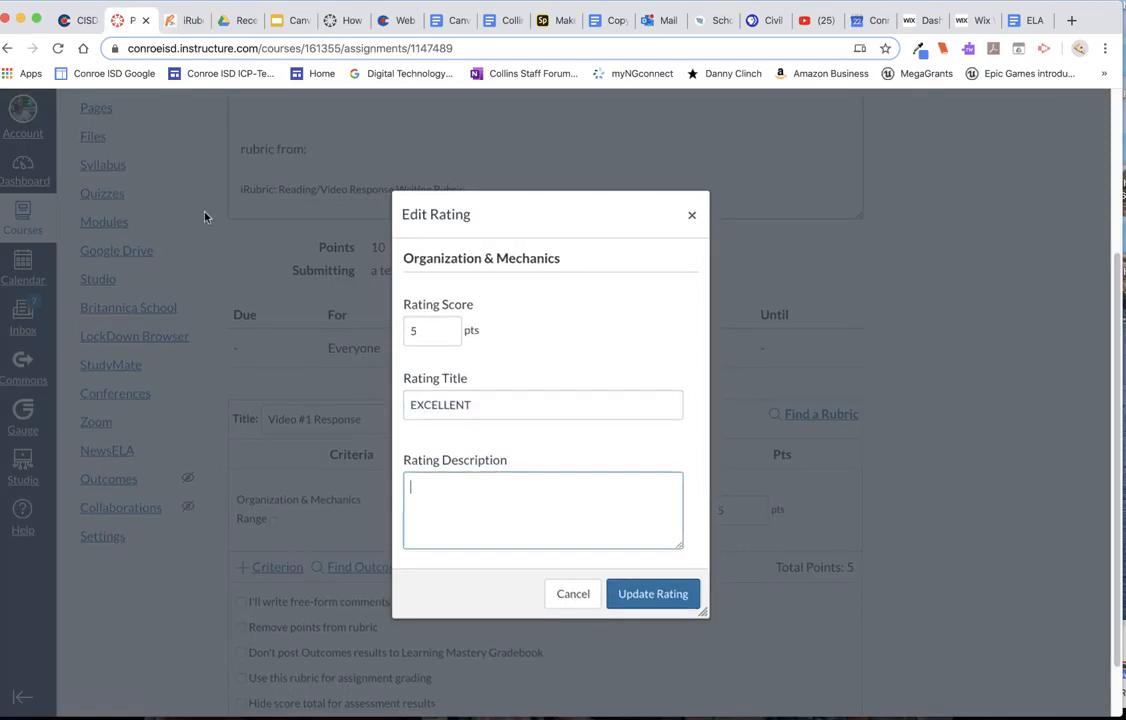
pyautogui.scroll(5, 205, 214)
pyautogui.click(183, 20)
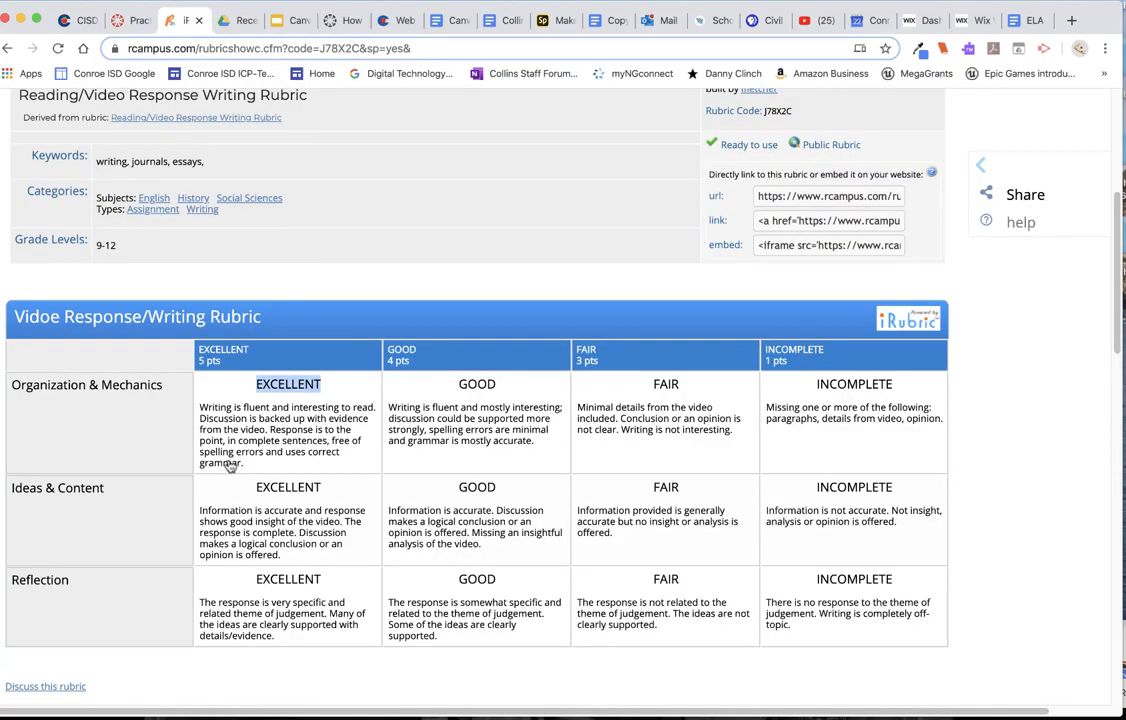
pyautogui.moveTo(250, 465); pyautogui.dragTo(198, 408)
pyautogui.press('super+c')
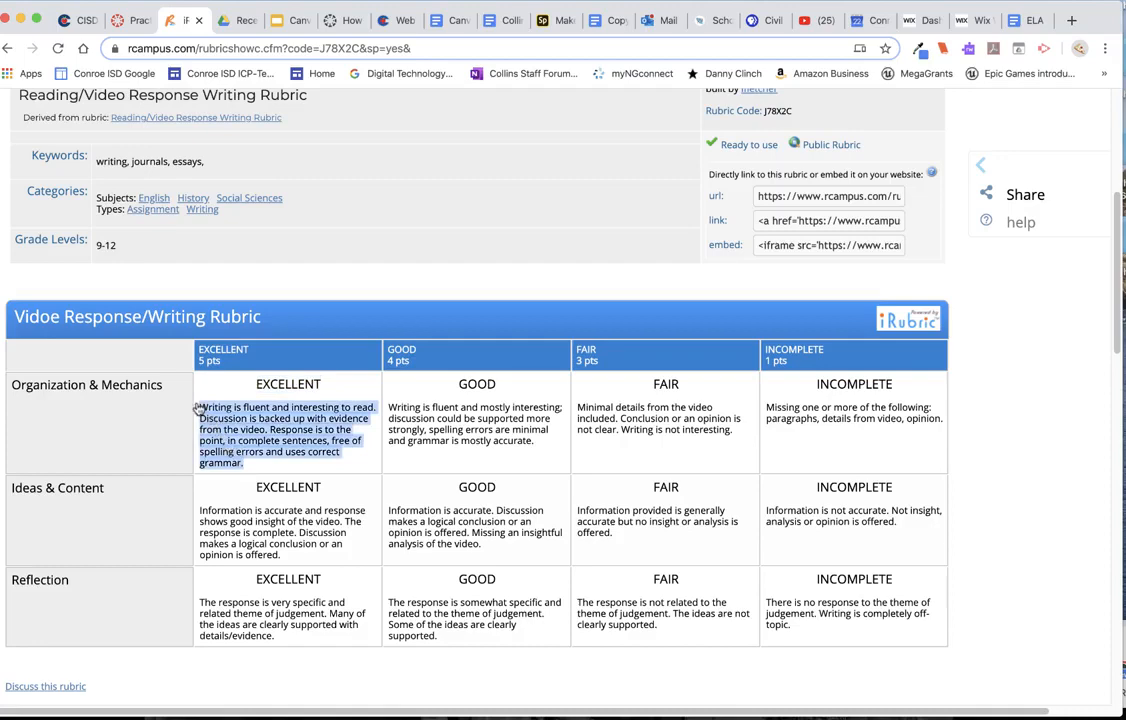
pyautogui.click(124, 18)
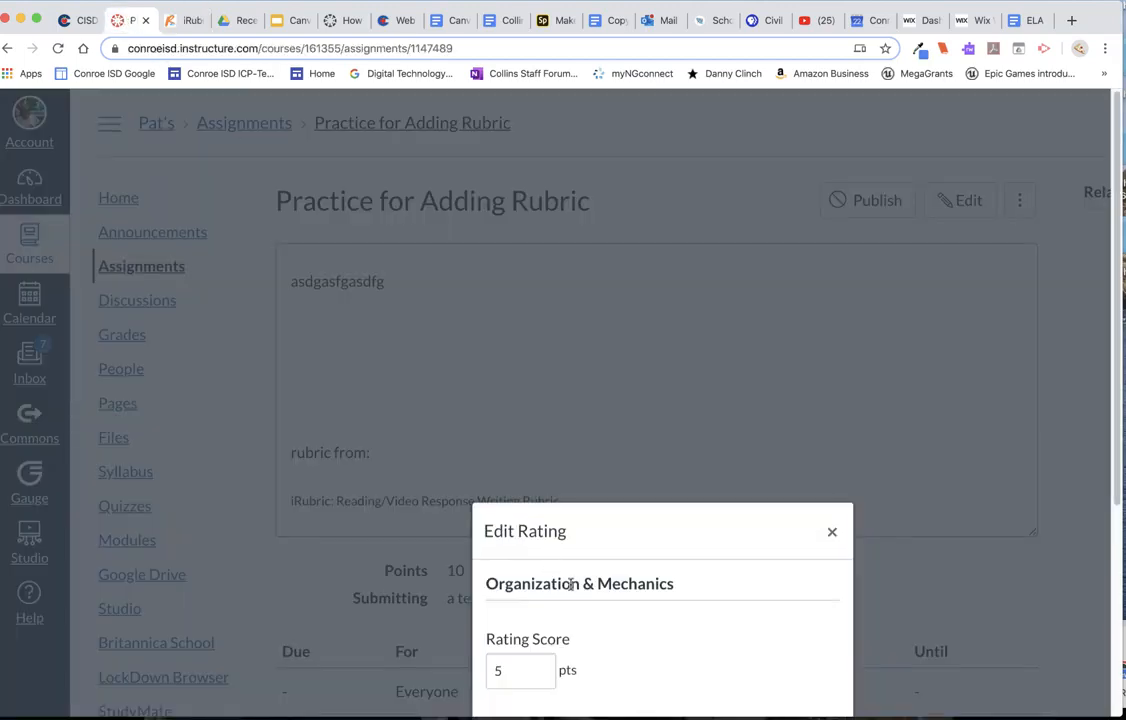
pyautogui.hotkey('ctrl', '-')
pyautogui.scroll(-5, 615, 590)
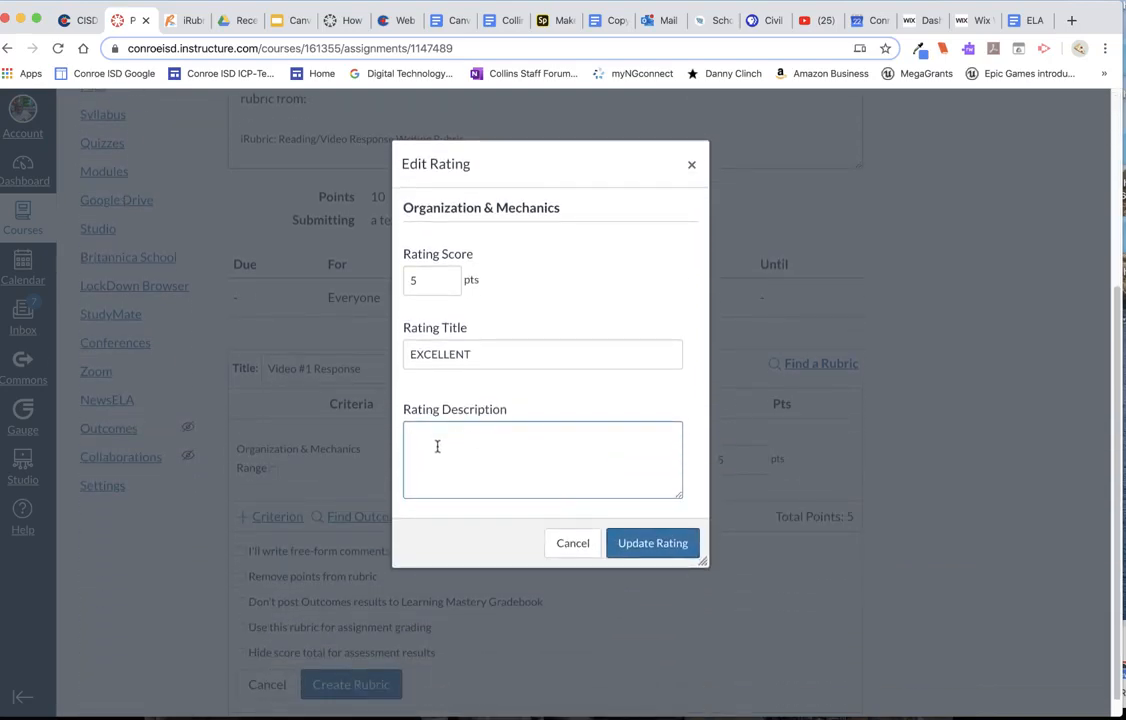
pyautogui.press('super+v')
pyautogui.click(648, 548)
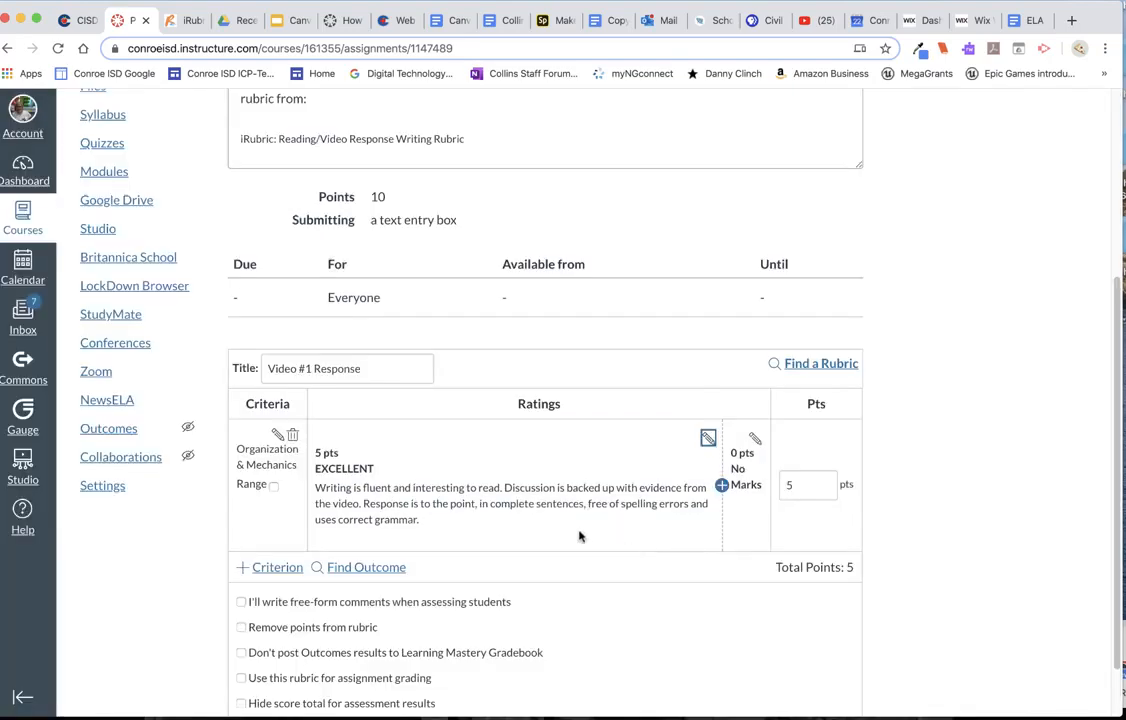
# Add a 4-point rating after EXCELLENT for Organization & Mechanics and title it "GOOD", copied from the iRubric page.
pyautogui.click(722, 487)
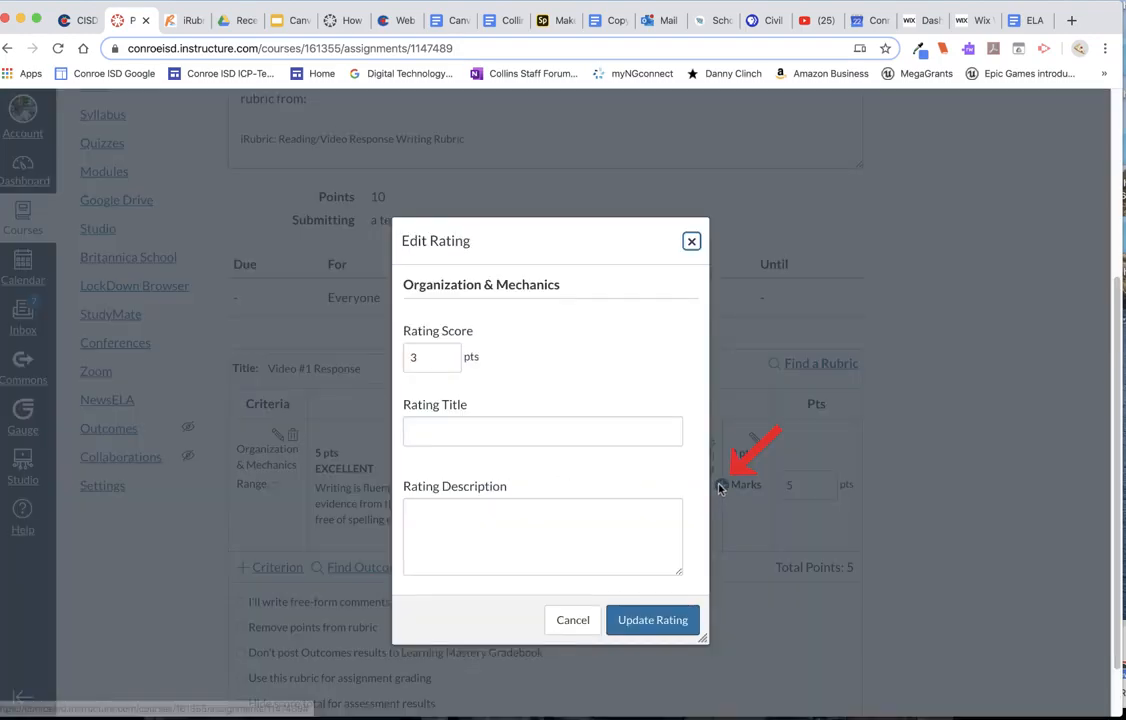
pyautogui.click(185, 20)
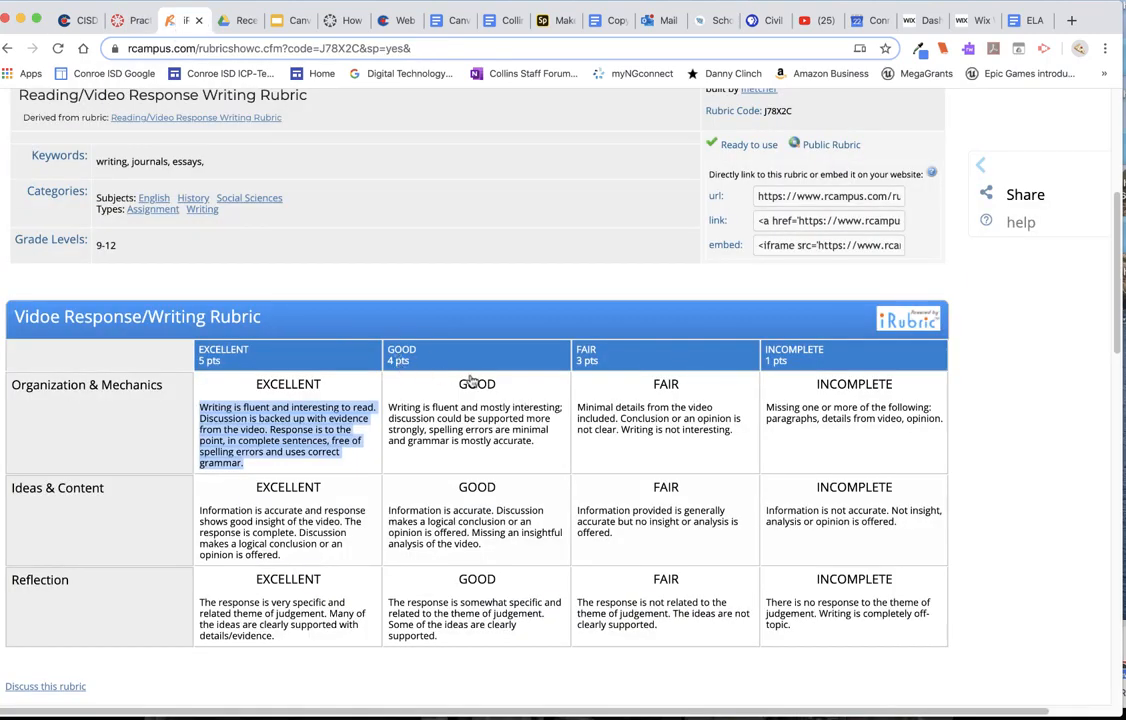
pyautogui.moveTo(499, 385); pyautogui.dragTo(453, 388)
pyautogui.press('super+c')
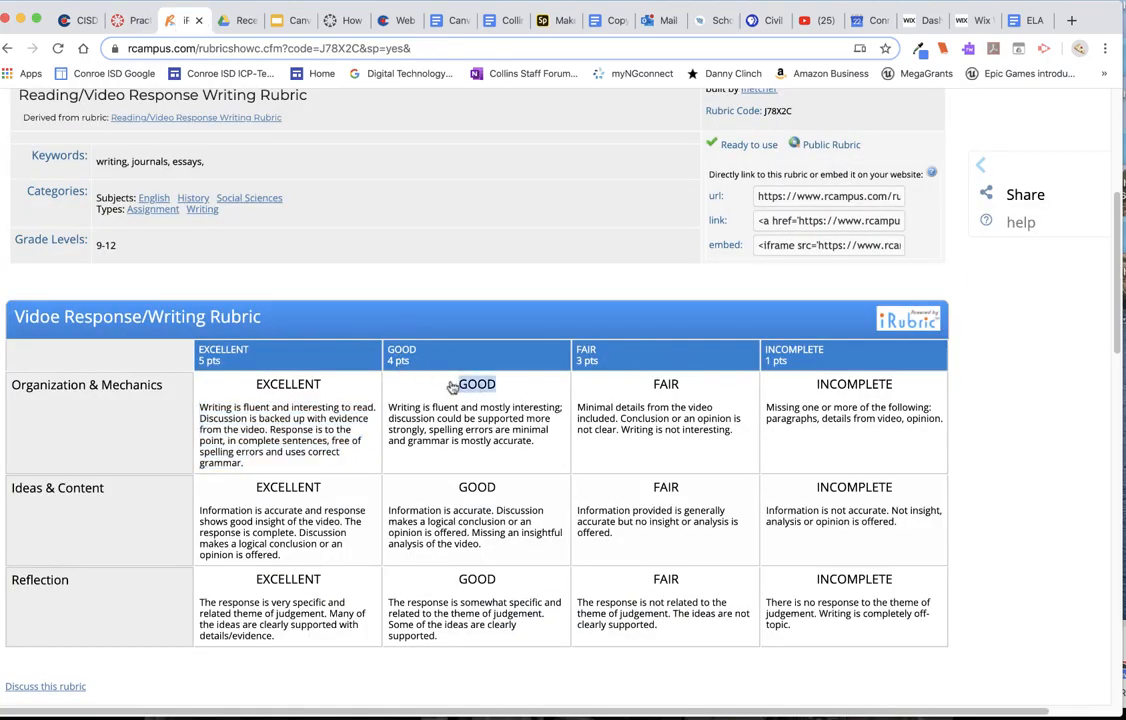
pyautogui.click(132, 20)
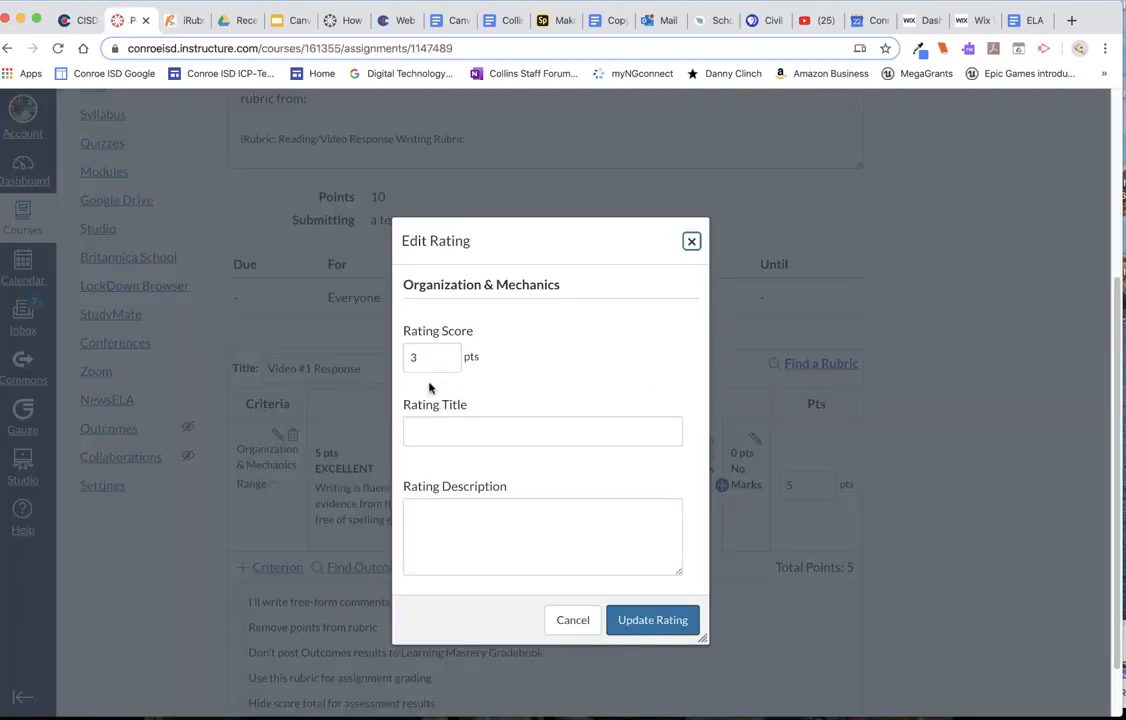
pyautogui.moveTo(425, 358); pyautogui.dragTo(397, 358)
pyautogui.write('4')
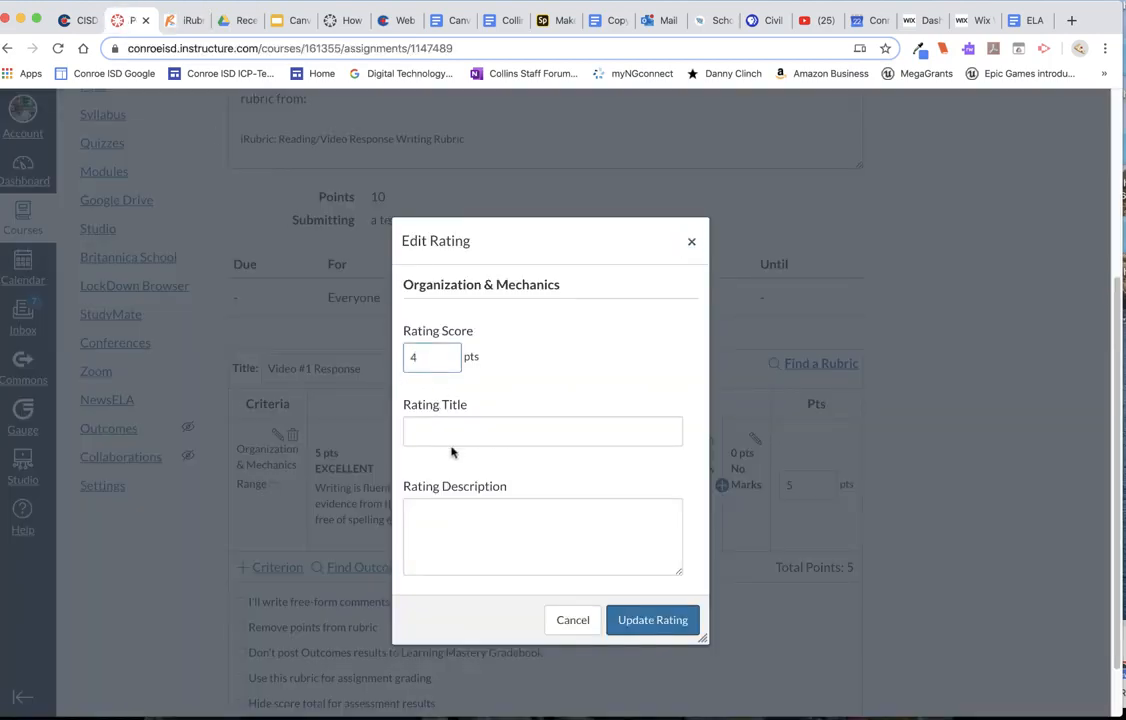
pyautogui.click(426, 430)
pyautogui.press('super+v')
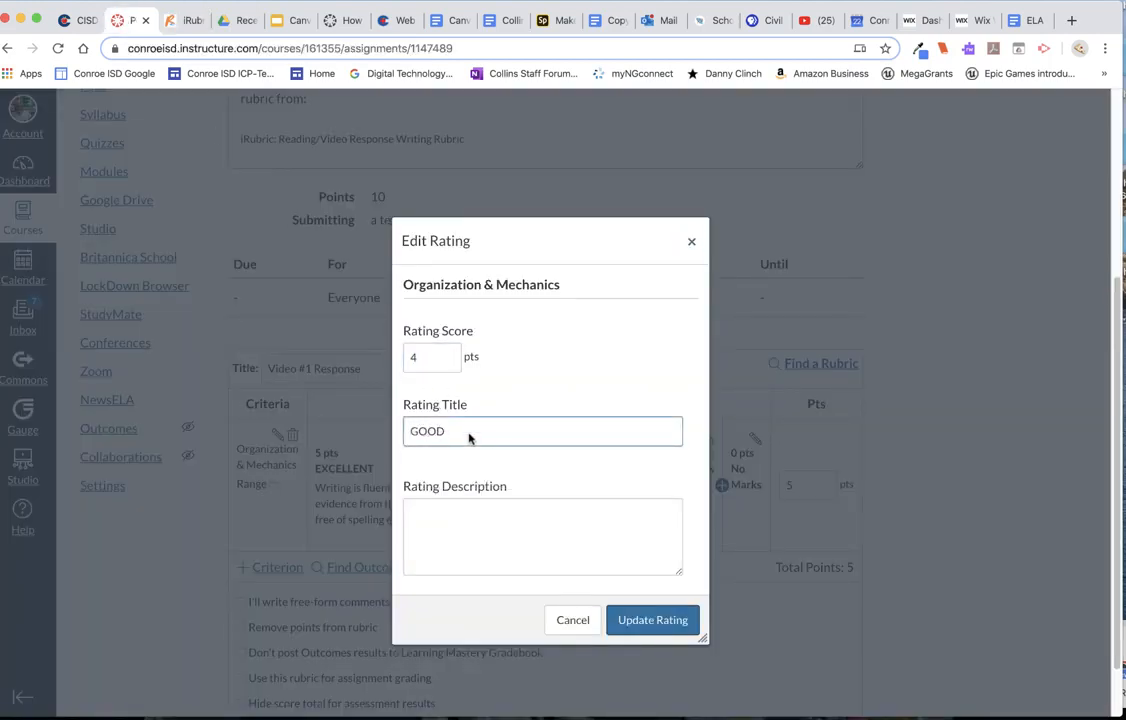
# Fill the 4-point rating's description with the Good text for Organization & Mechanics copied from iRubric, and update the rating.
pyautogui.click(173, 20)
pyautogui.moveTo(538, 441); pyautogui.dragTo(388, 418)
pyautogui.press('super+c')
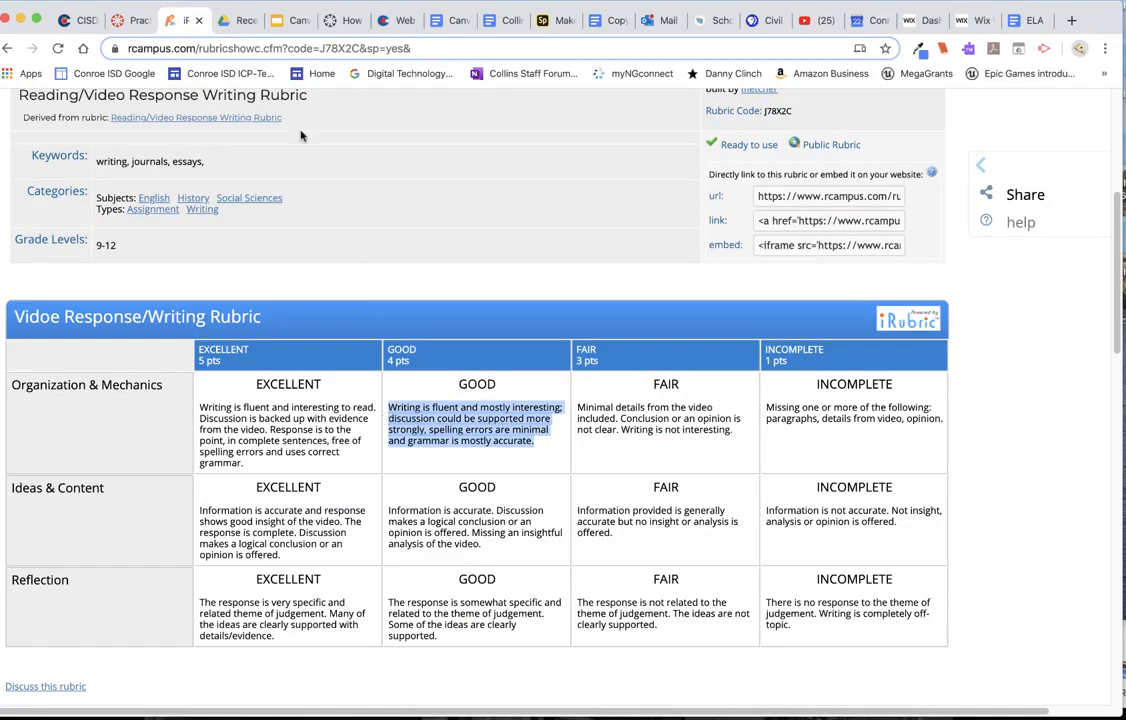
pyautogui.click(125, 20)
pyautogui.click(470, 517)
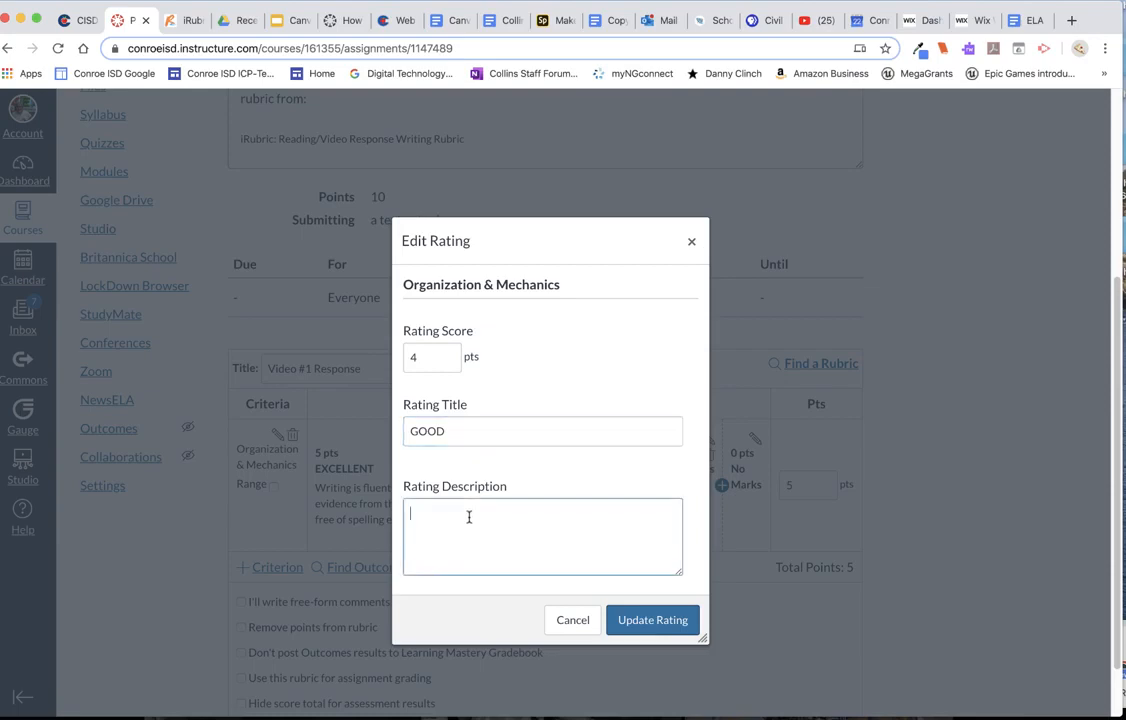
pyautogui.press('super+v')
pyautogui.click(660, 625)
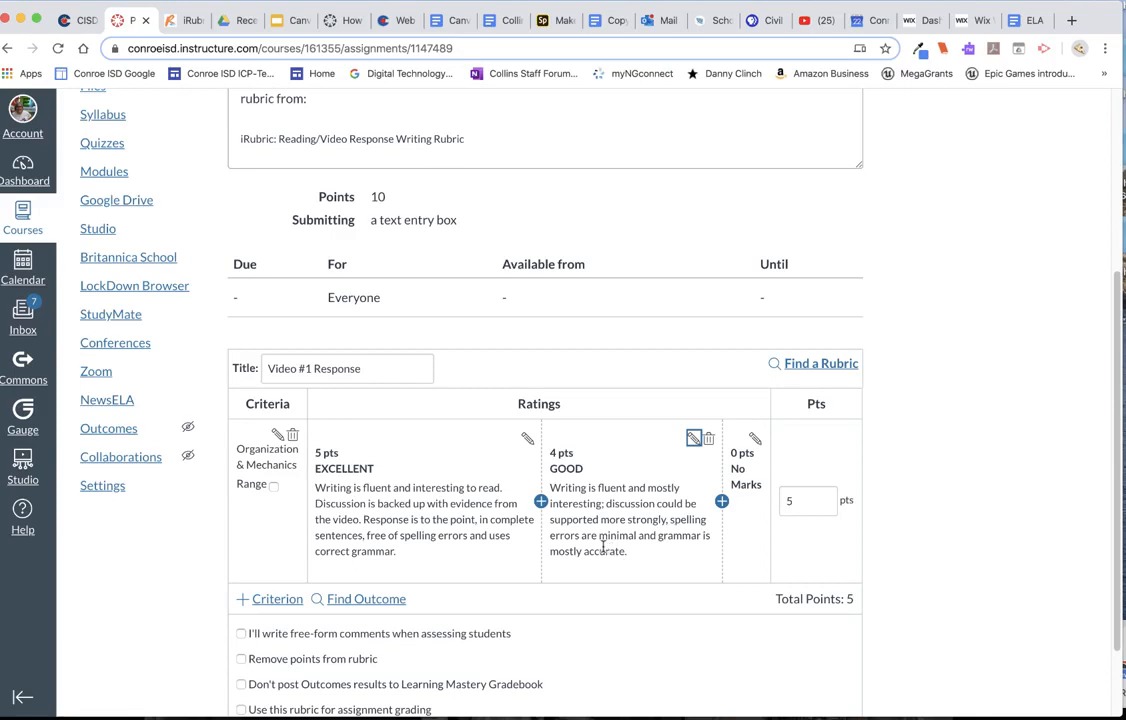
# Add a 3-point rating after GOOD for Organization & Mechanics and title it "FAIR", copied from the iRubric page.
pyautogui.click(722, 501)
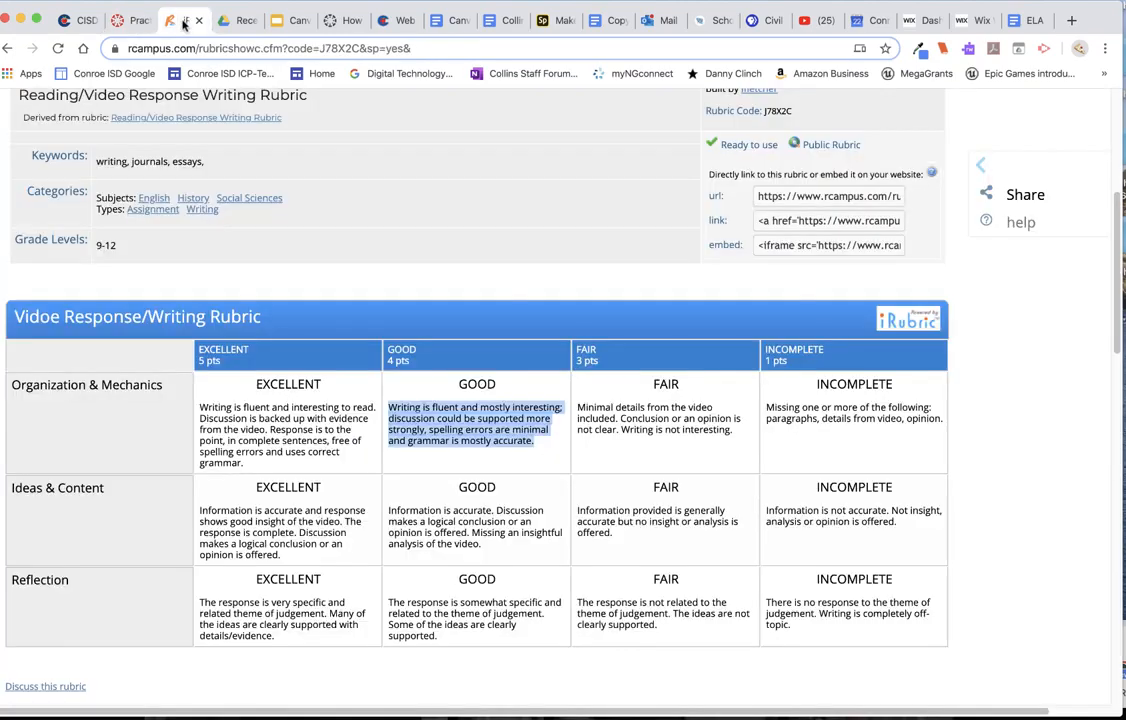
pyautogui.click(170, 20)
pyautogui.moveTo(690, 389); pyautogui.dragTo(646, 390)
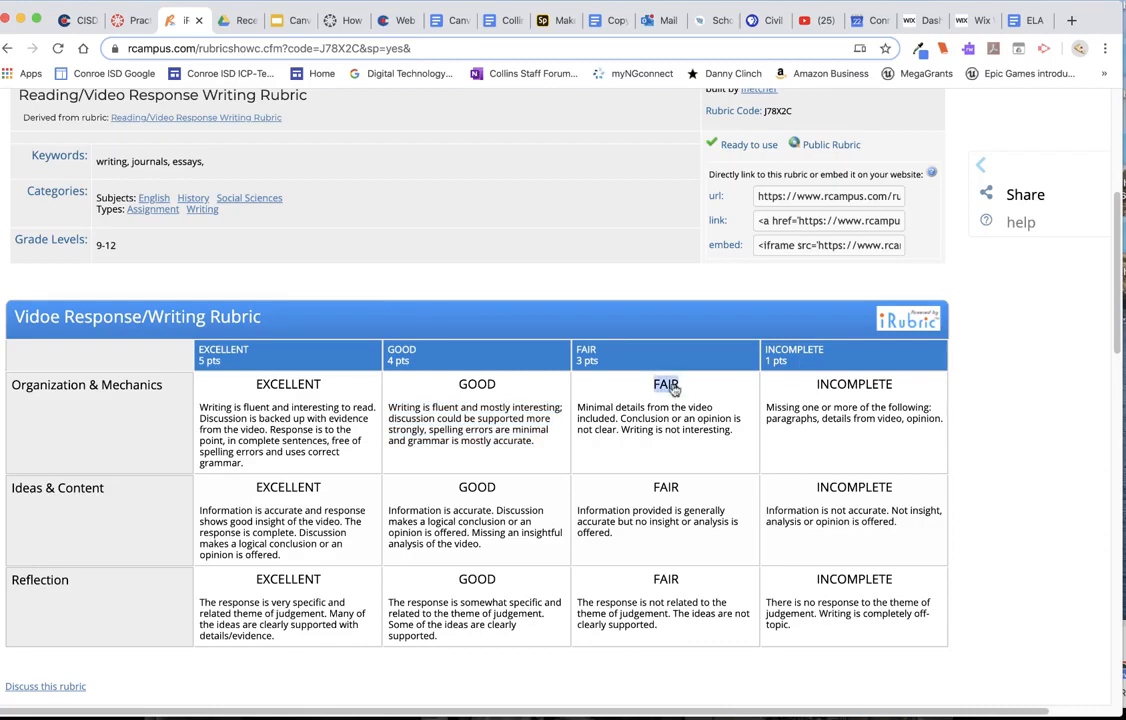
pyautogui.click(125, 20)
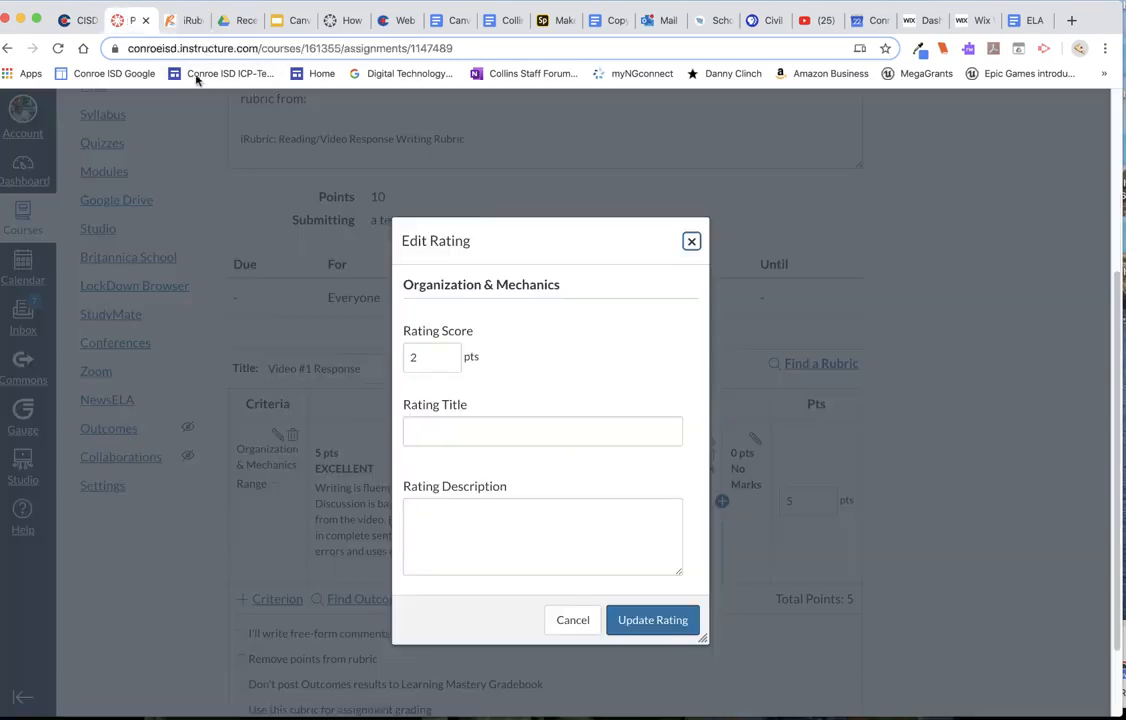
pyautogui.click(424, 356)
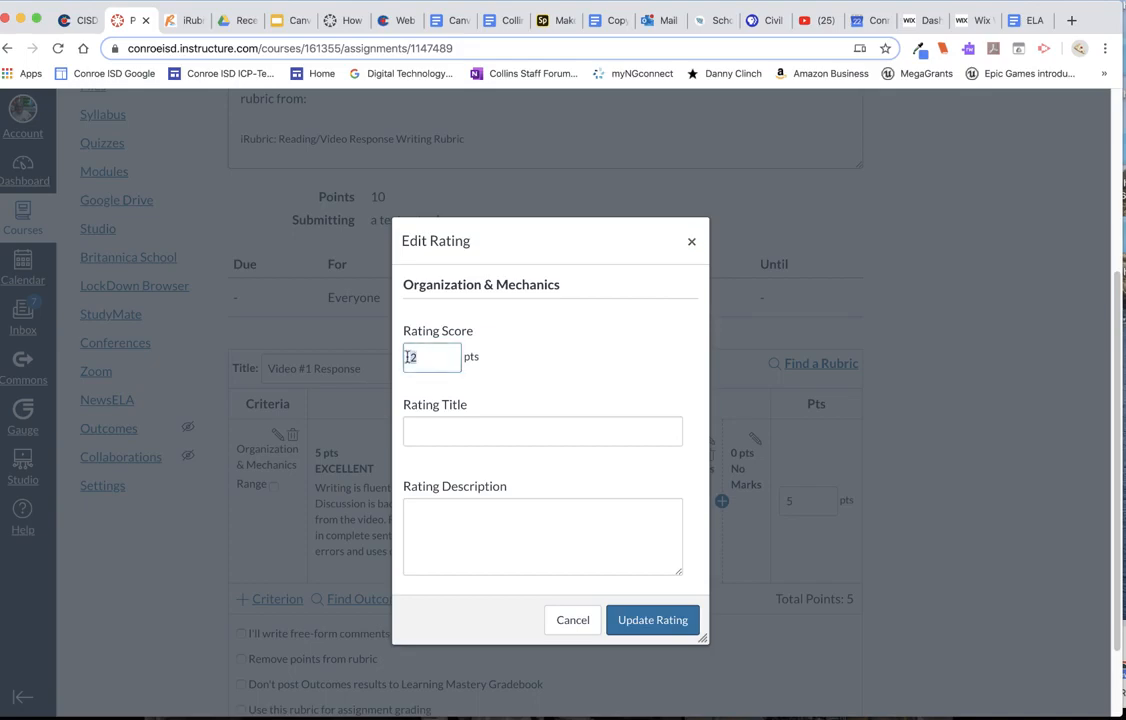
pyautogui.click(425, 428)
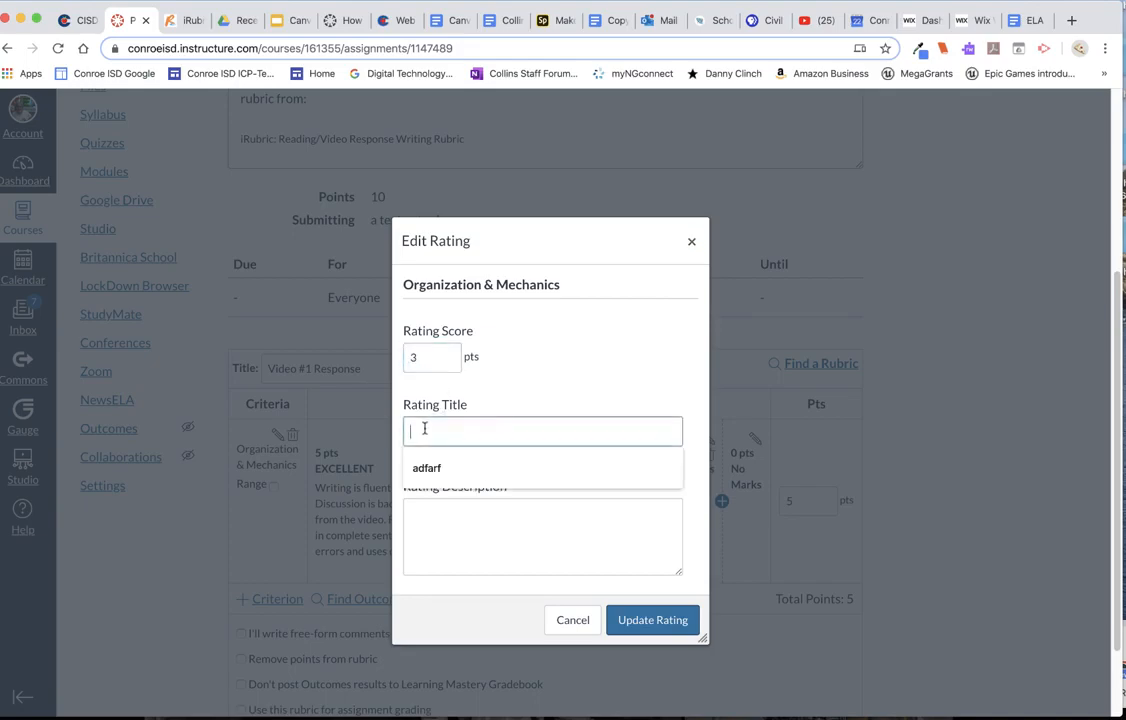
pyautogui.write('FAIR')
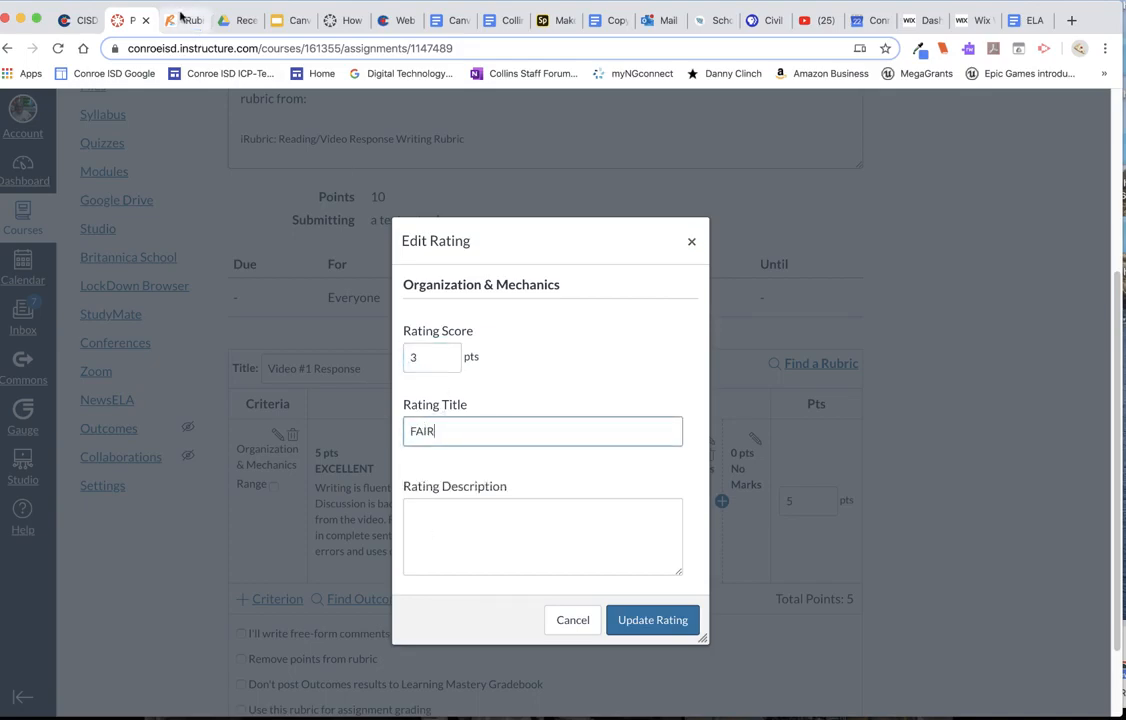
# Fill the 3-point rating's description with the Fair text for Organization & Mechanics copied from iRubric, and update the rating.
pyautogui.click(183, 19)
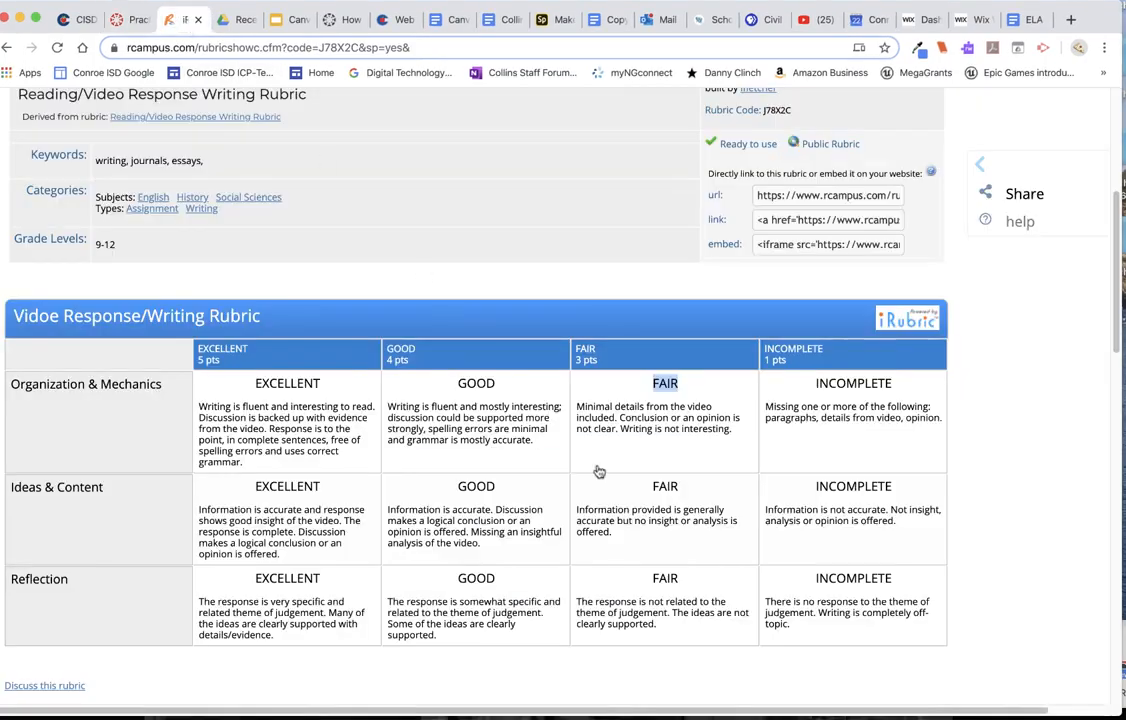
pyautogui.moveTo(732, 438); pyautogui.dragTo(572, 413)
pyautogui.hotkey('ctrl', 'c')
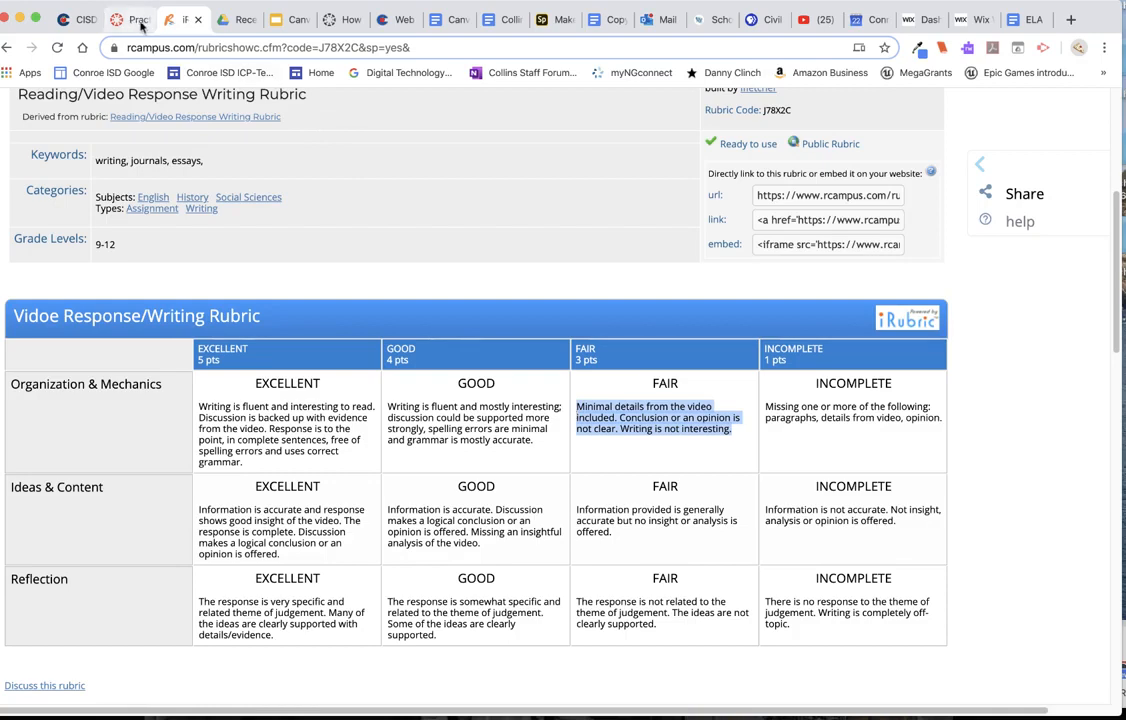
pyautogui.hotkey('ctrl', 'shift', 'Tab')
pyautogui.click(442, 528)
pyautogui.hotkey('ctrl', 'v')
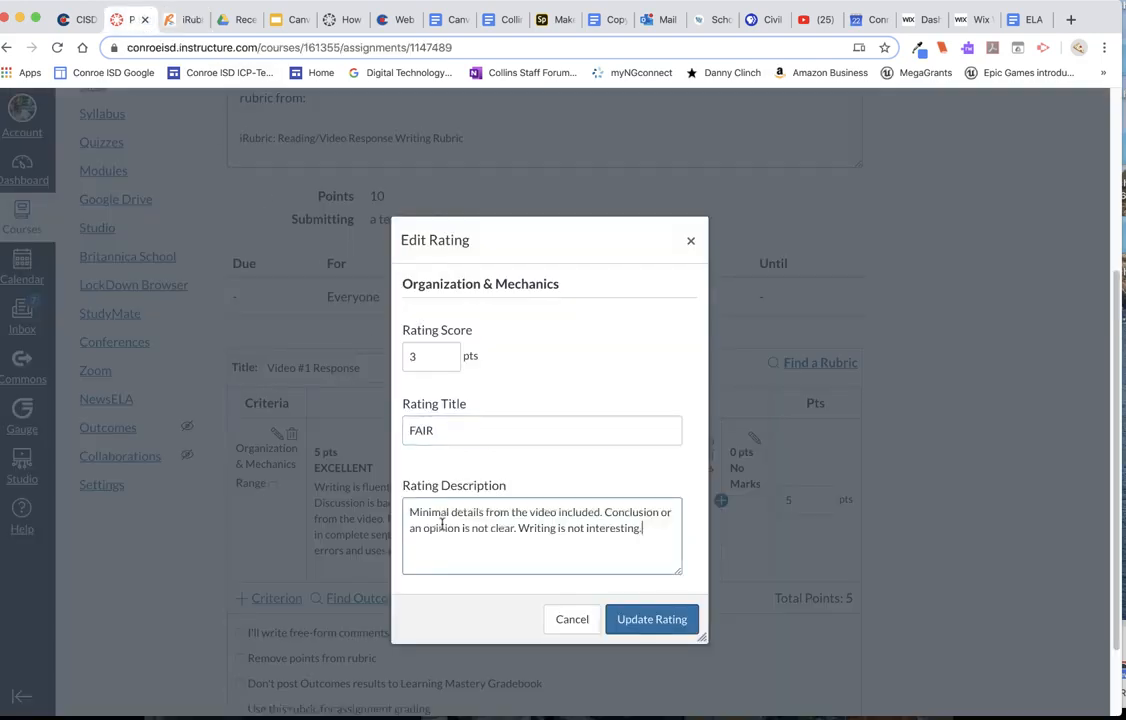
pyautogui.click(651, 620)
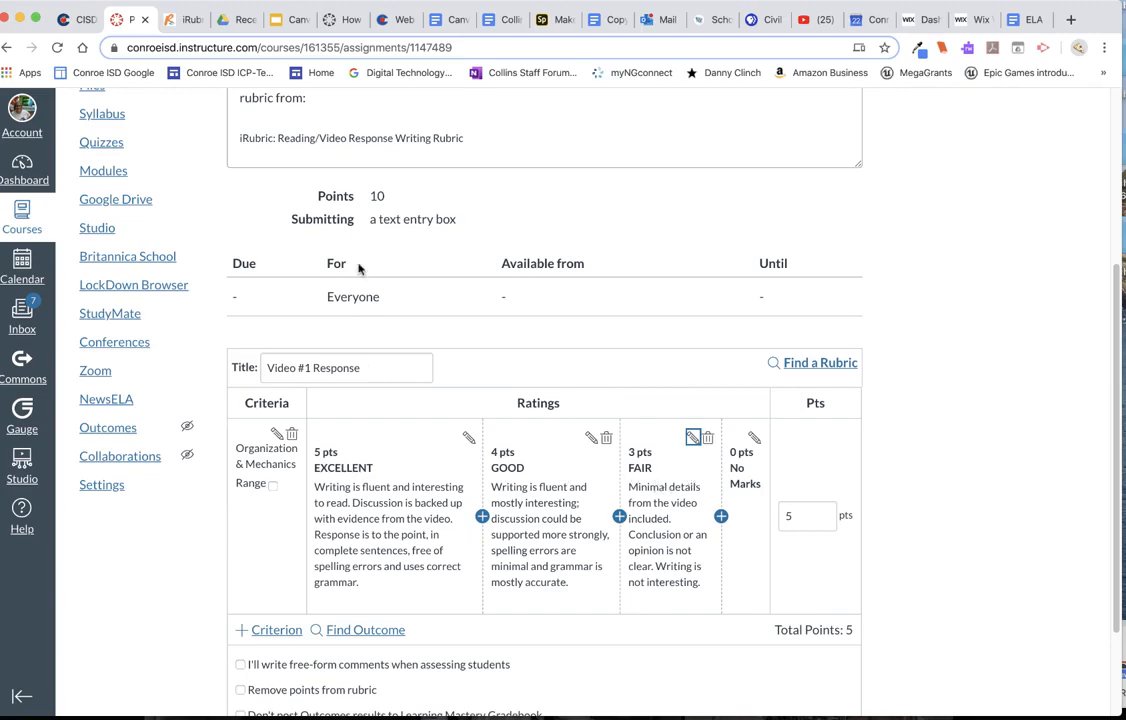
# Set the "No Marks" rating's score to 1 point and replace its title with "INCOMPLETE", copied from the iRubric page.
pyautogui.click(165, 19)
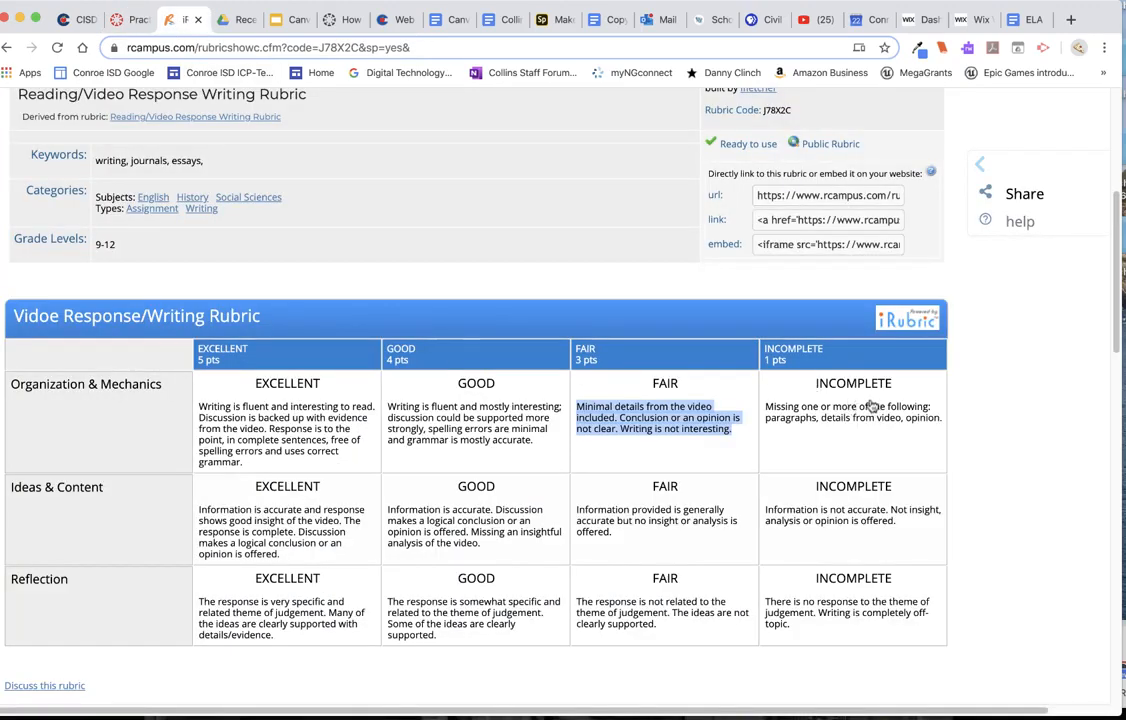
pyautogui.moveTo(905, 385); pyautogui.dragTo(815, 390)
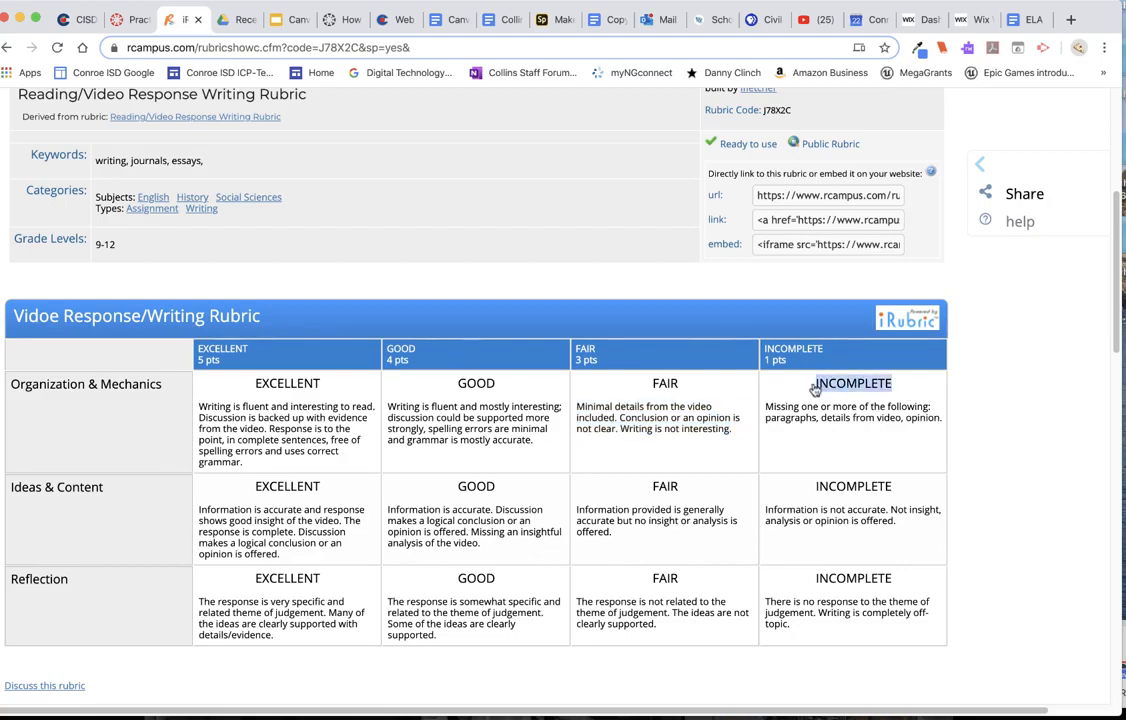
pyautogui.click(112, 19)
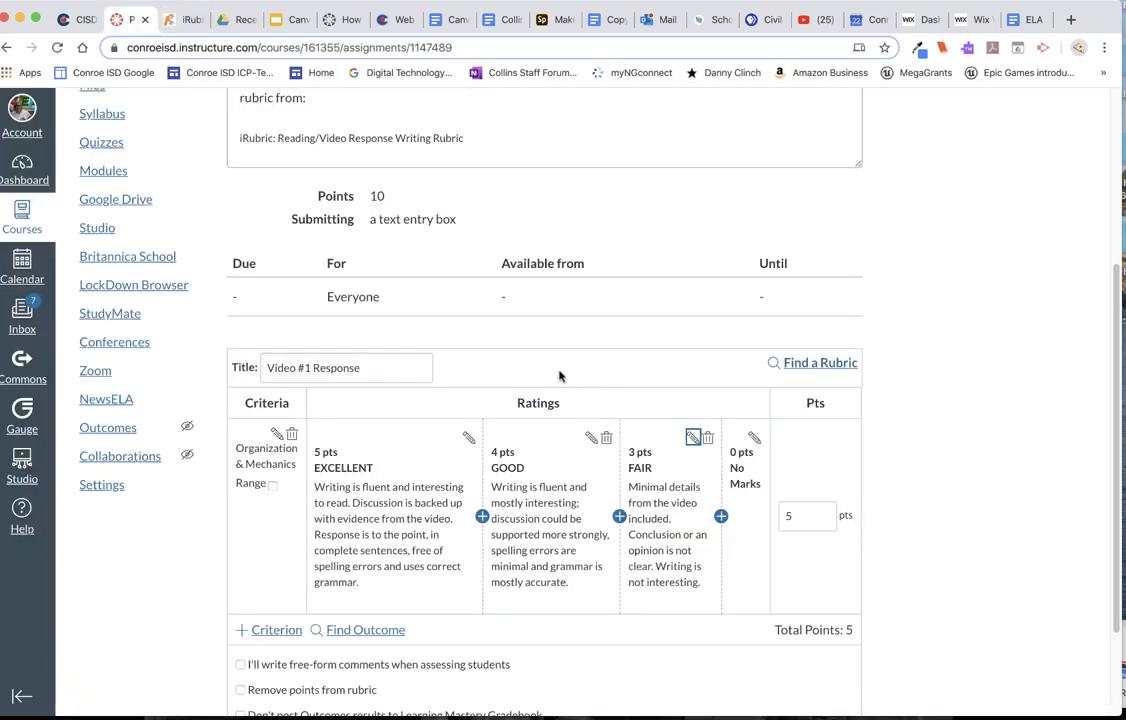
pyautogui.click(754, 436)
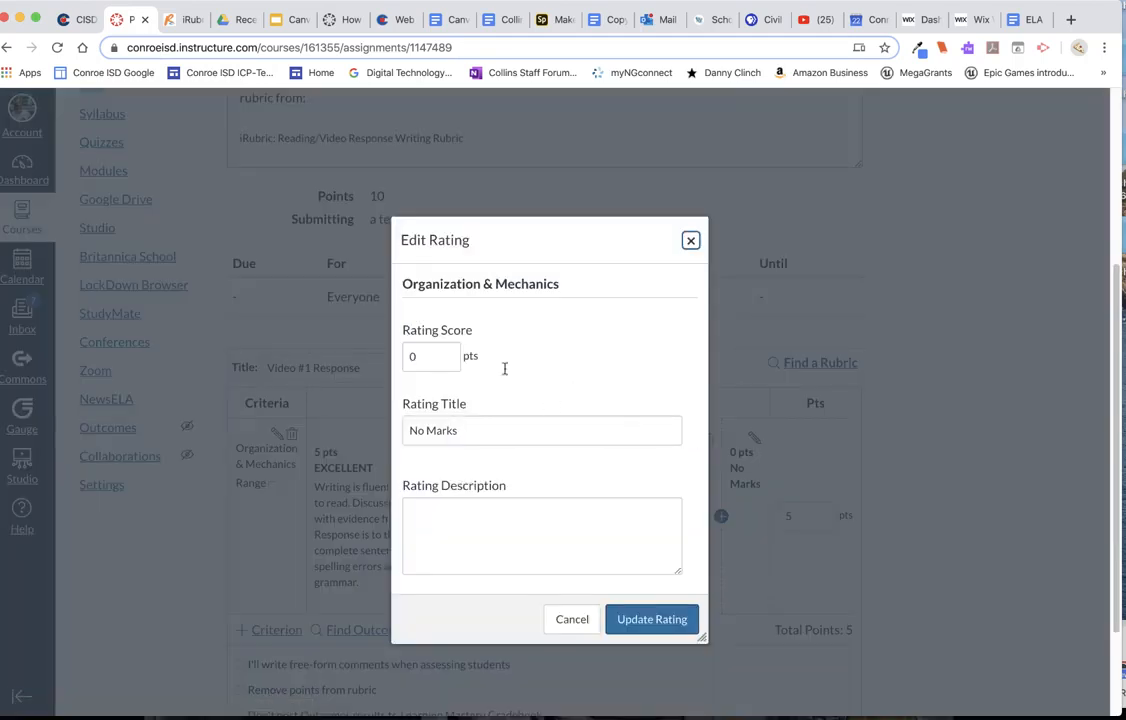
pyautogui.moveTo(435, 356); pyautogui.dragTo(399, 362)
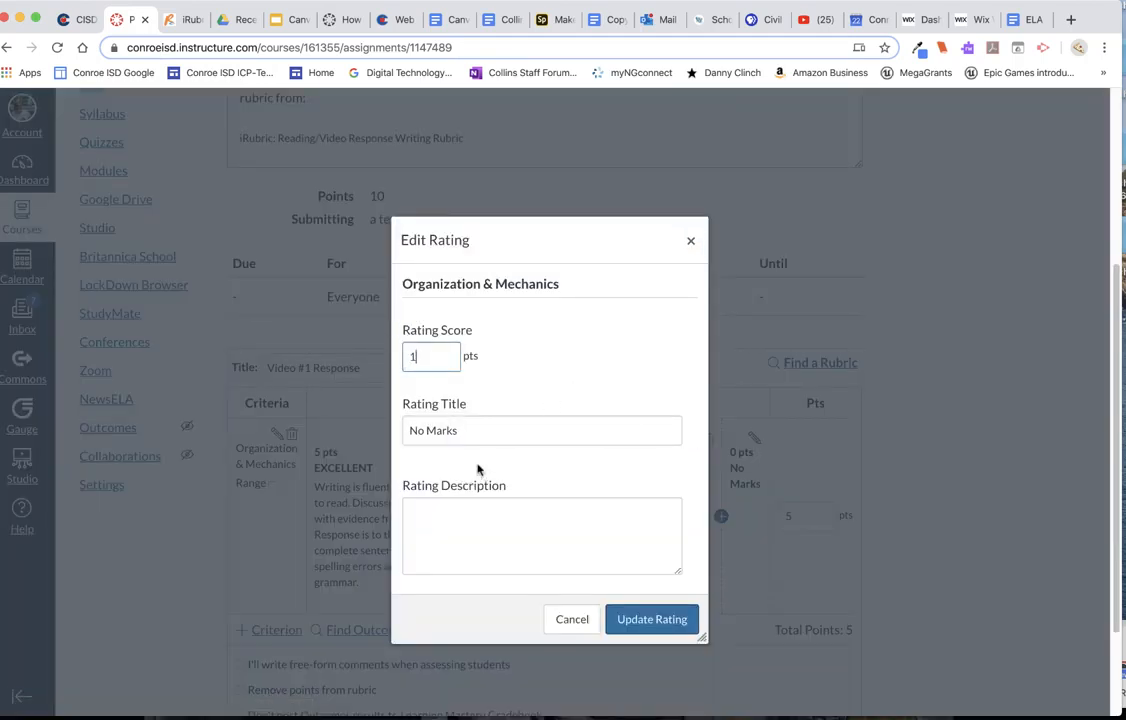
pyautogui.write('1')
pyautogui.moveTo(467, 430); pyautogui.dragTo(397, 436)
pyautogui.write('INCOMPLETE')
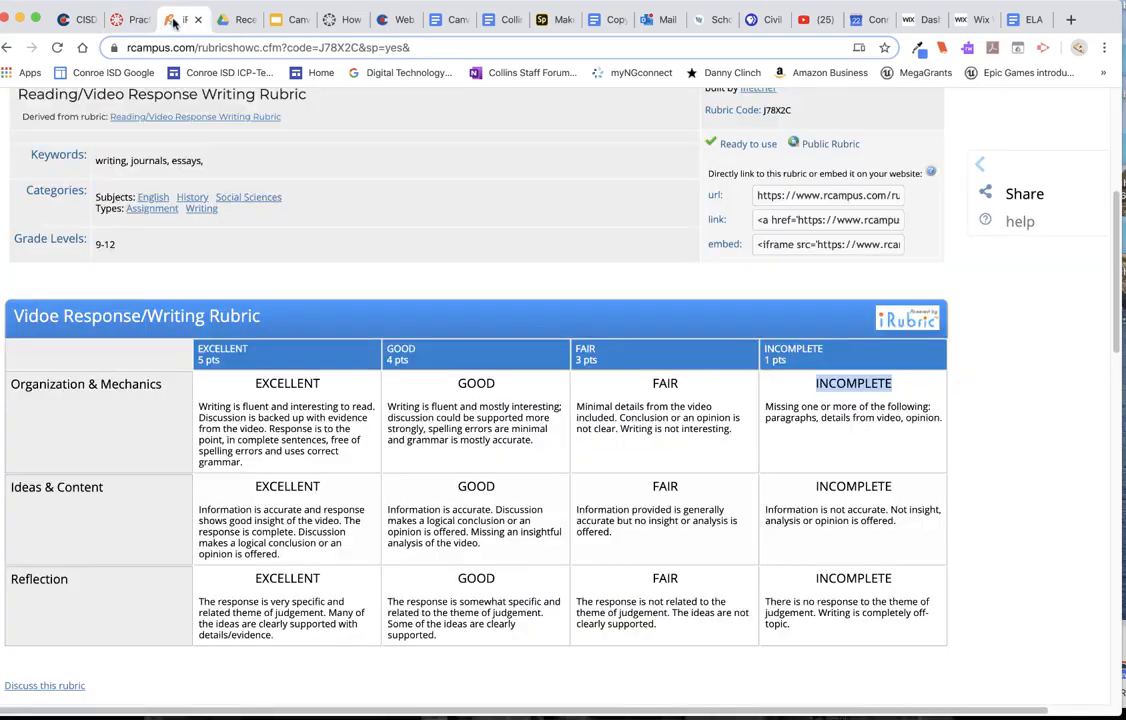
# Fill the 1-point rating's description with the Incomplete text for Organization & Mechanics copied from iRubric, and update the rating.
pyautogui.click(178, 19)
pyautogui.moveTo(765, 406); pyautogui.dragTo(850, 418)
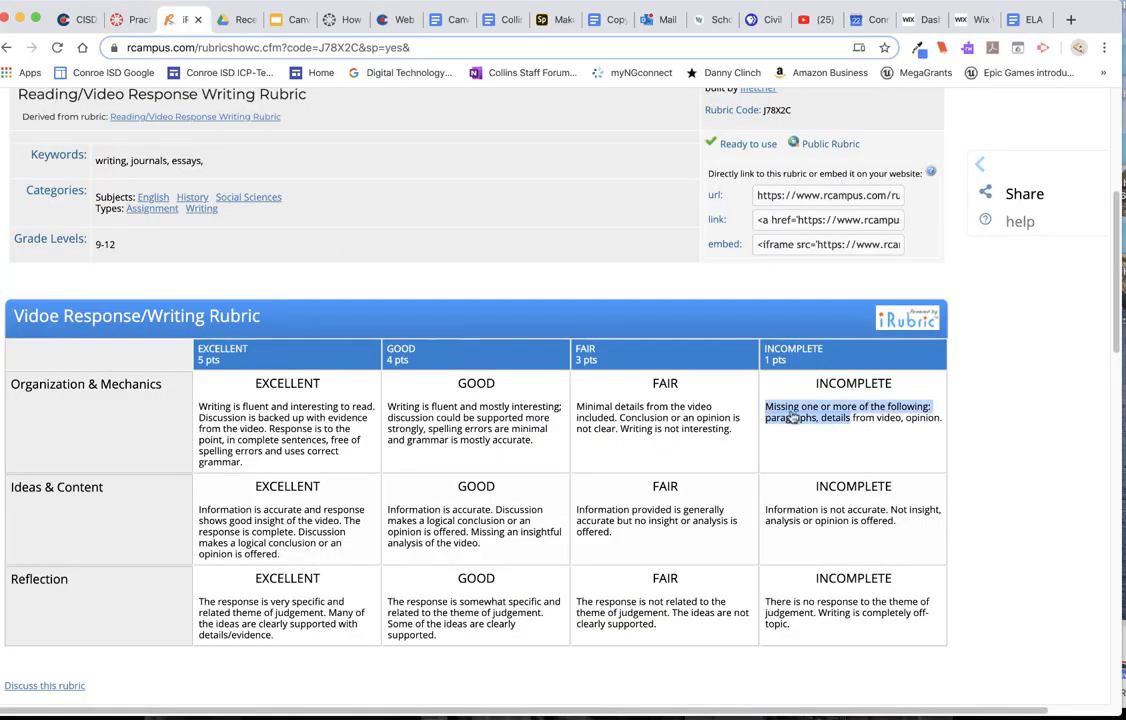
pyautogui.moveTo(940, 418); pyautogui.dragTo(767, 411)
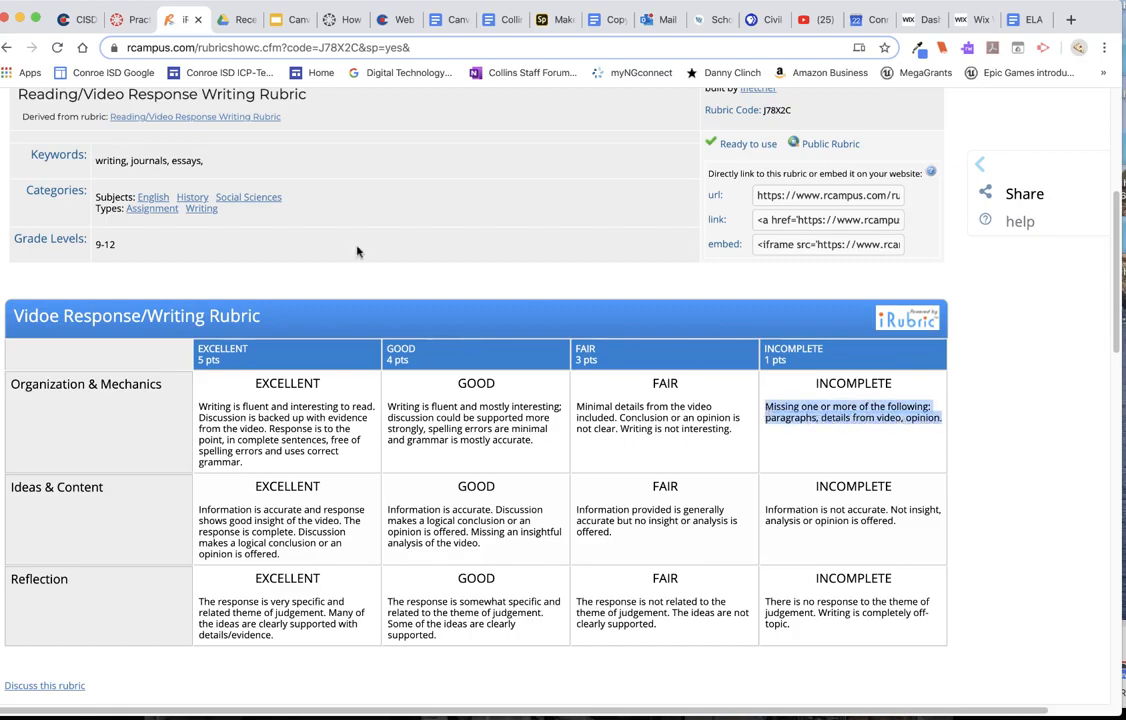
pyautogui.click(134, 19)
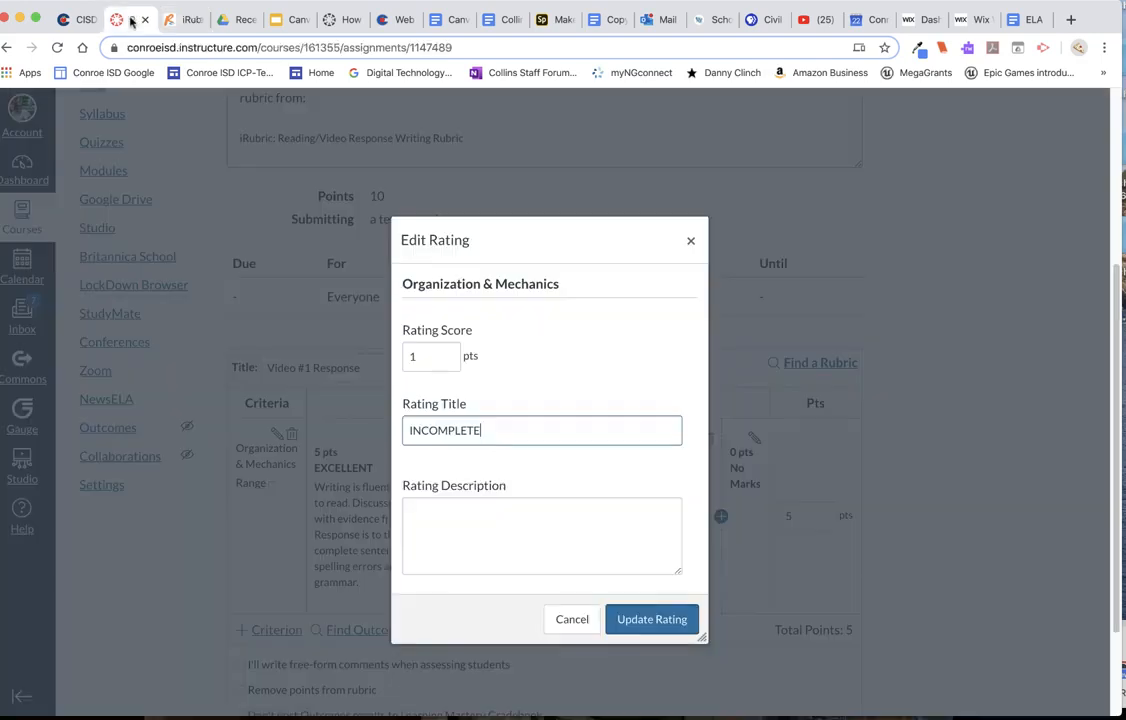
pyautogui.click(424, 508)
pyautogui.write('Missing one or more of the following: paragraphs, details from video, opinion.')
pyautogui.click(631, 622)
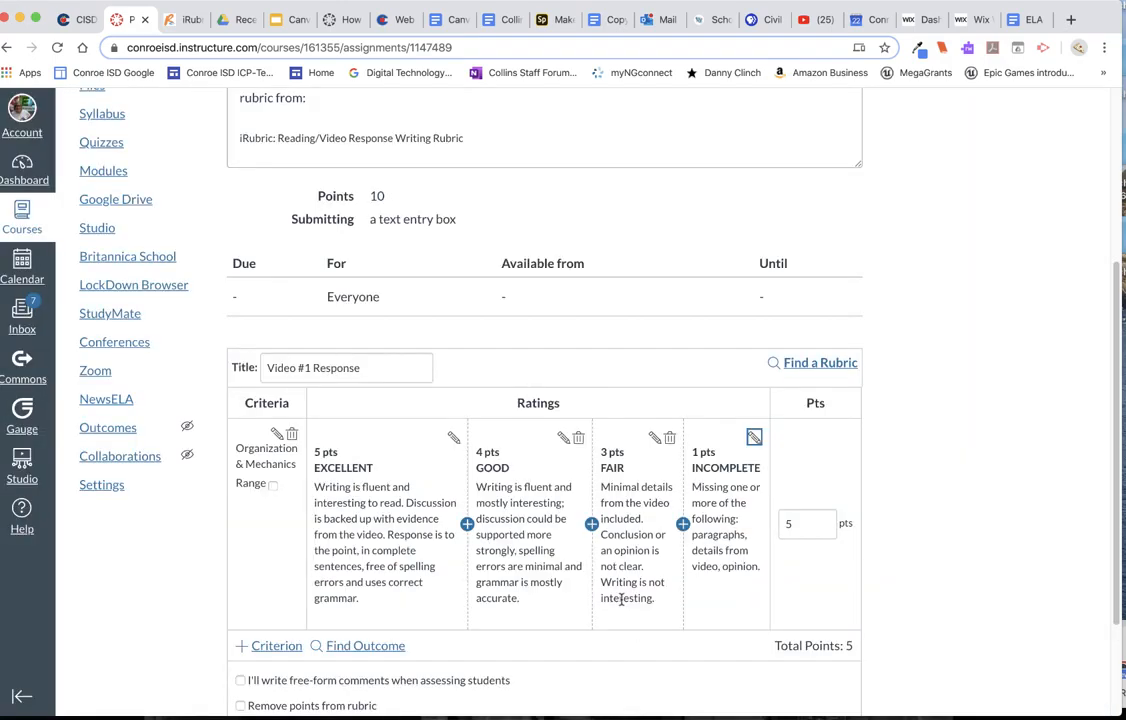
# Check the remaining criteria on the iRubric page, and set the Canvas rubric to be used for assignment grading.
pyautogui.scroll(-3, 621, 598)
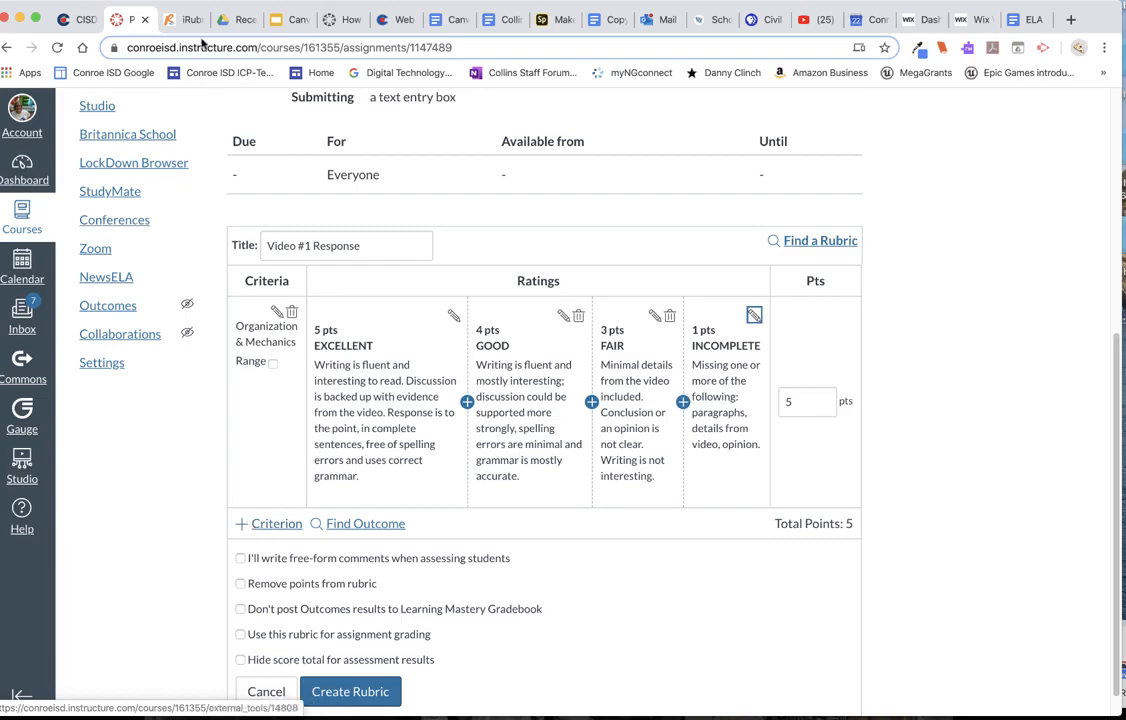
pyautogui.hotkey('ctrl', 'Tab')
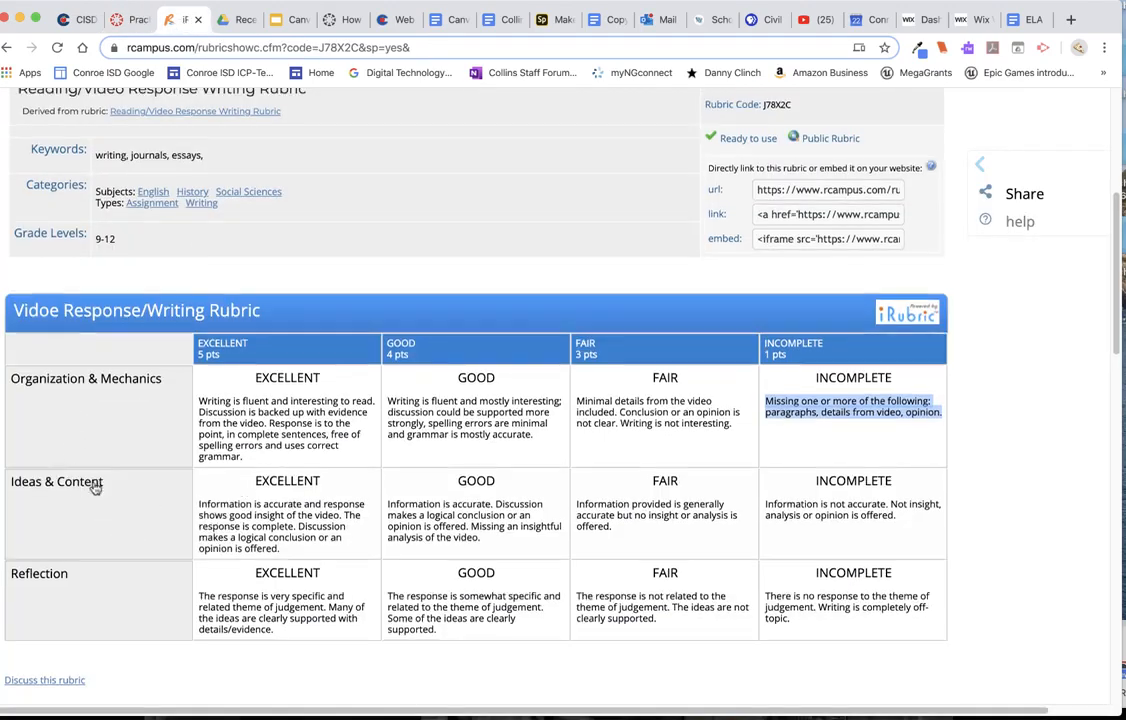
pyautogui.scroll(-2, 90, 483)
pyautogui.scroll(1, 95, 488)
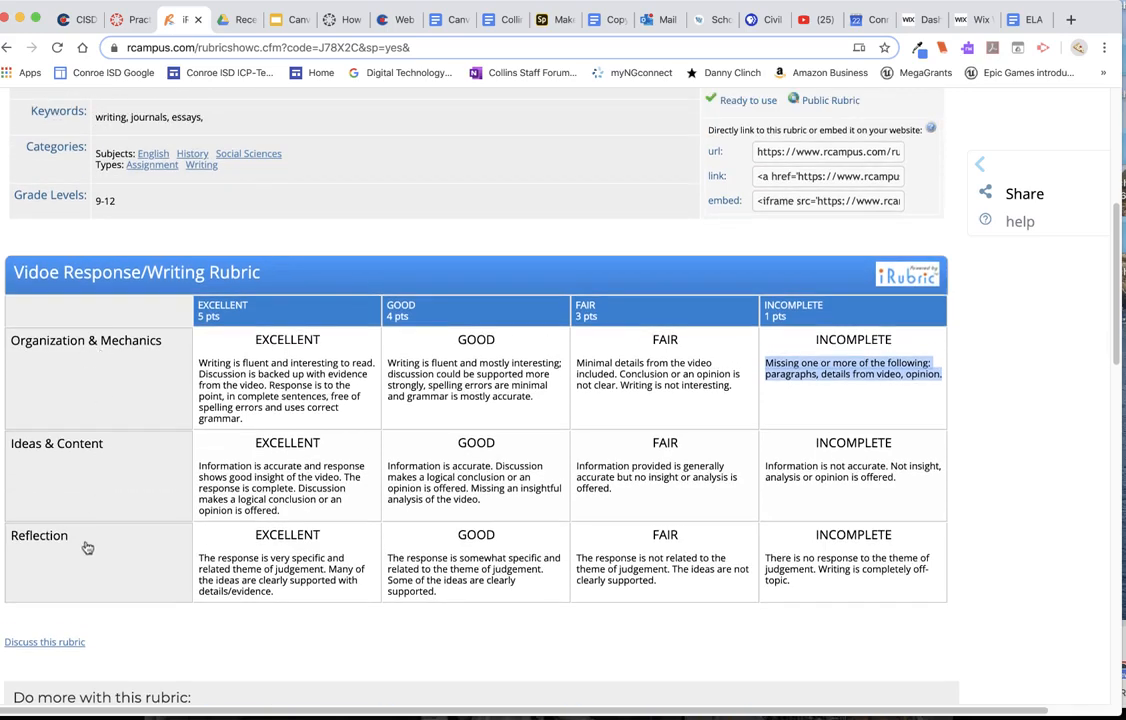
pyautogui.click(127, 20)
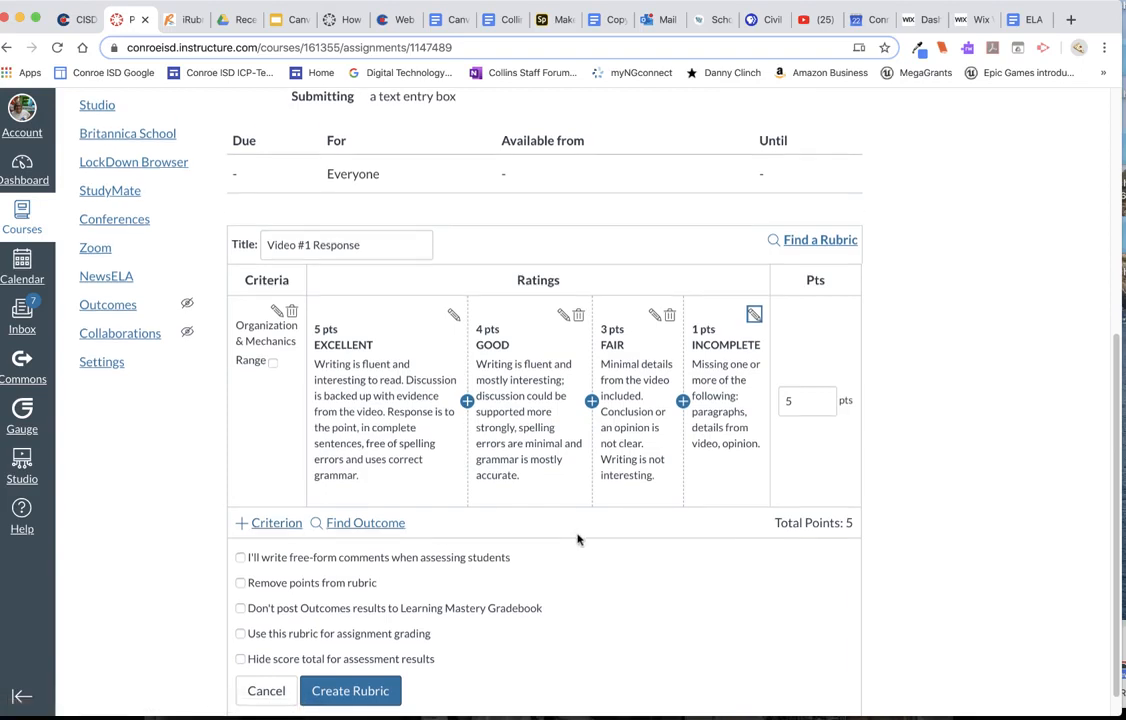
pyautogui.scroll(-1, 577, 540)
pyautogui.scroll(-1, 577, 540)
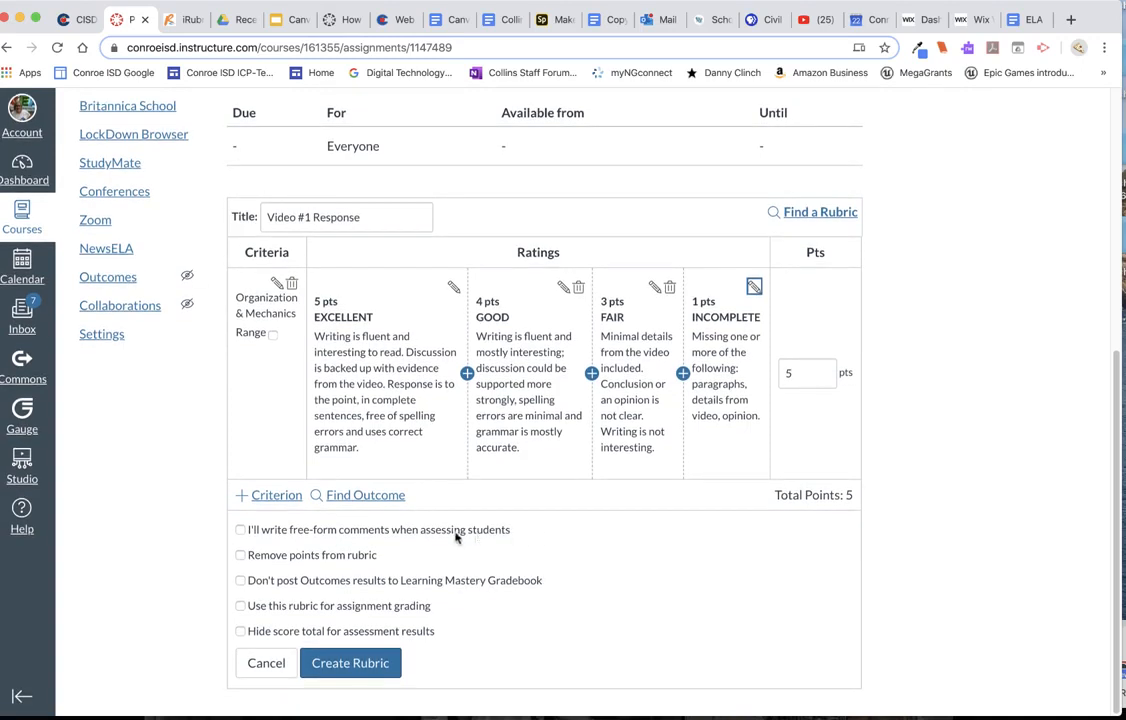
pyautogui.click(240, 607)
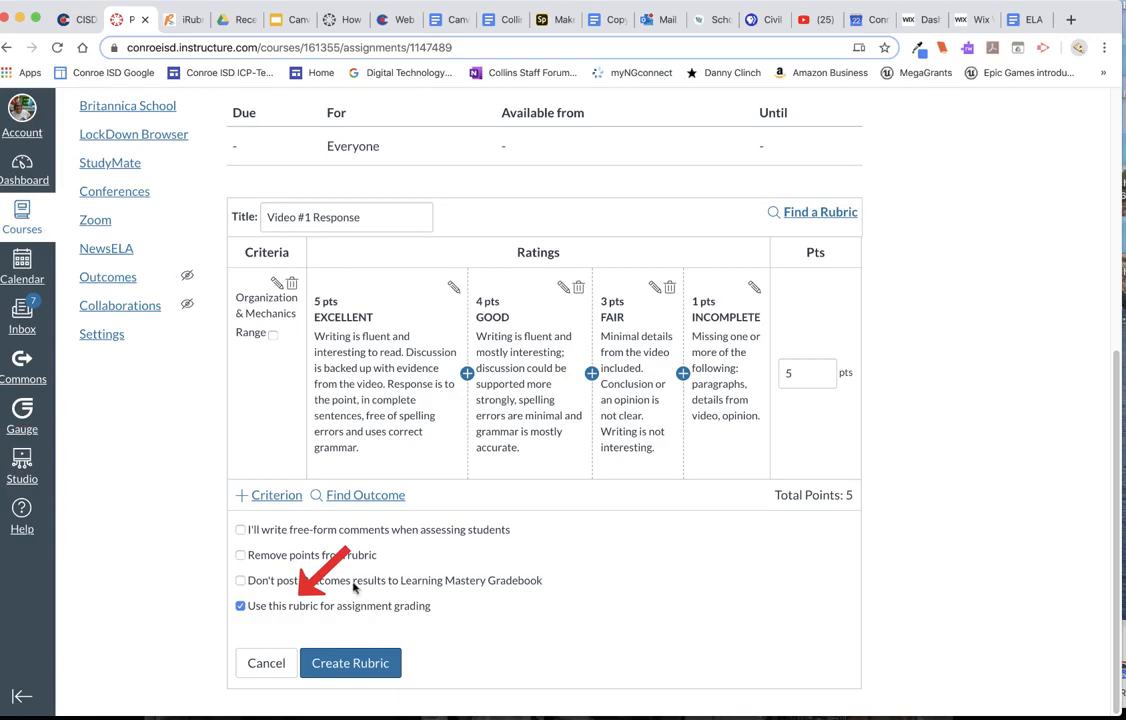
# Create the Video #1 Response rubric and change the assignment's points to match it.
pyautogui.click(395, 662)
pyautogui.click(348, 664)
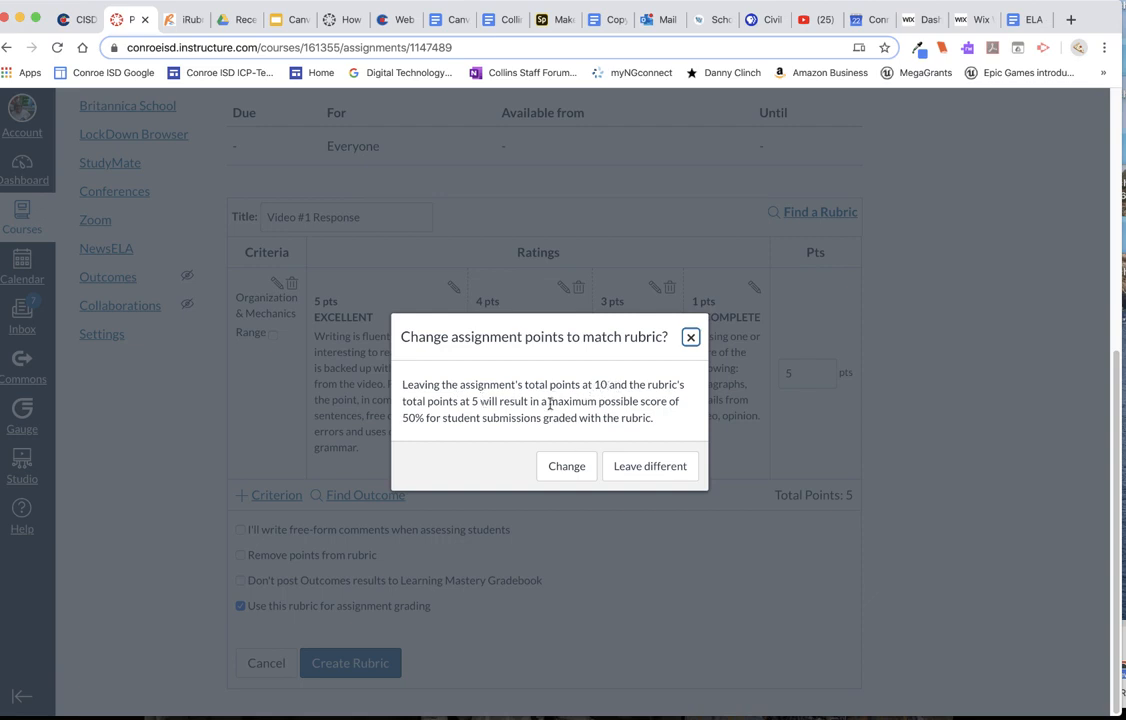
pyautogui.click(650, 470)
pyautogui.click(566, 468)
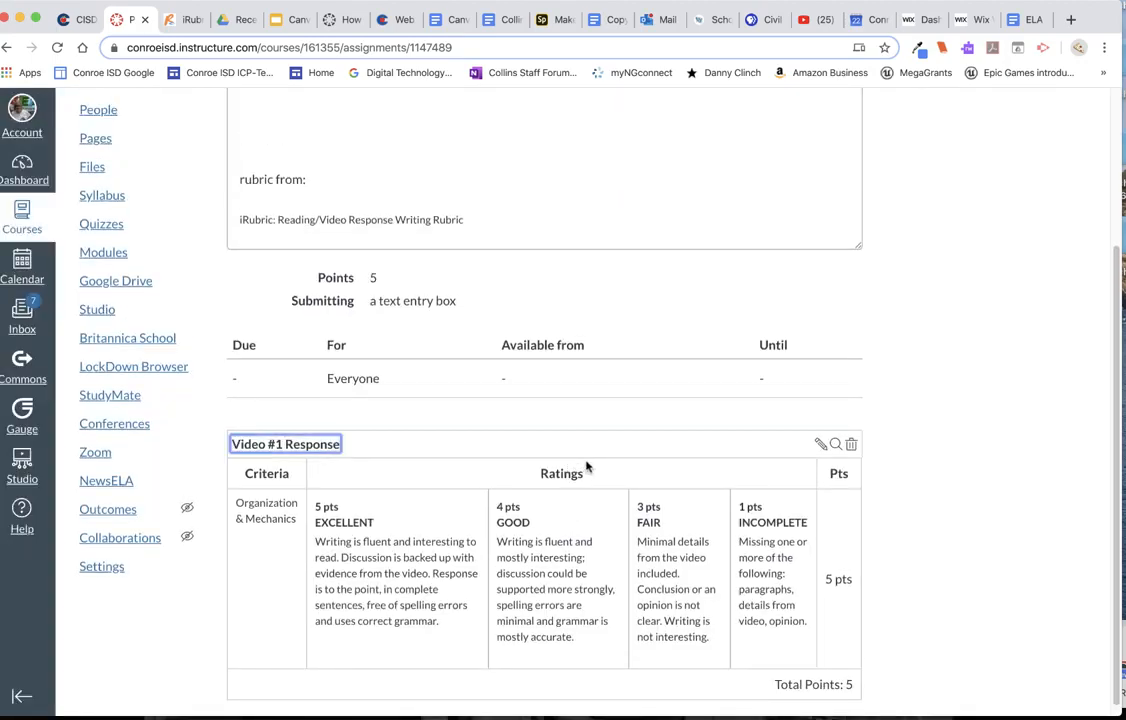
pyautogui.scroll(-1, 587, 466)
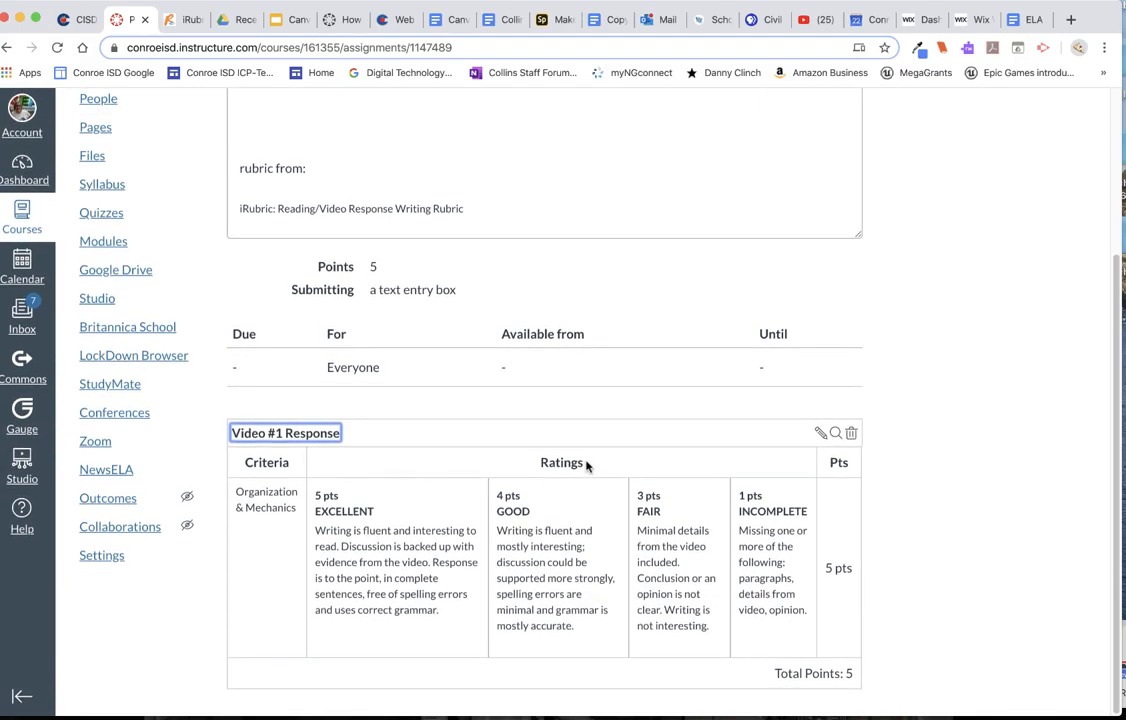
pyautogui.scroll(1, 587, 466)
pyautogui.scroll(-1, 587, 466)
# Open the Practice for Adding Rubric assignment for editing and set its submission type to External Tool.
pyautogui.moveTo(1116, 456); pyautogui.dragTo(1095, 244)
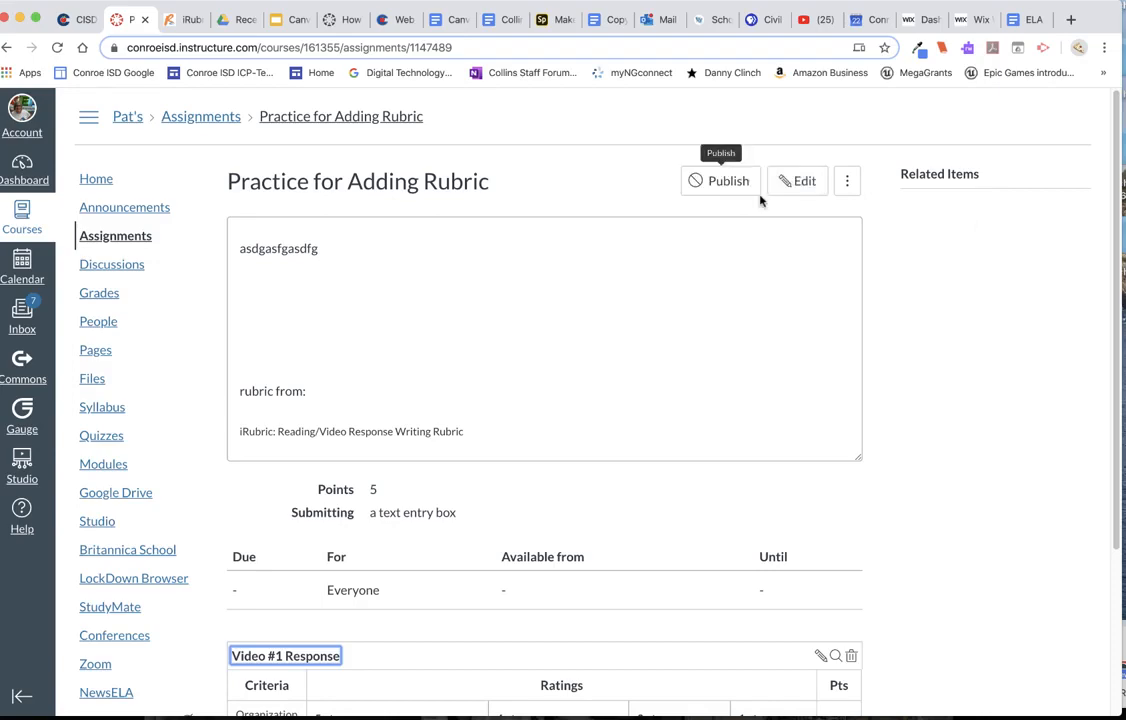
pyautogui.scroll(-5, 1033, 392)
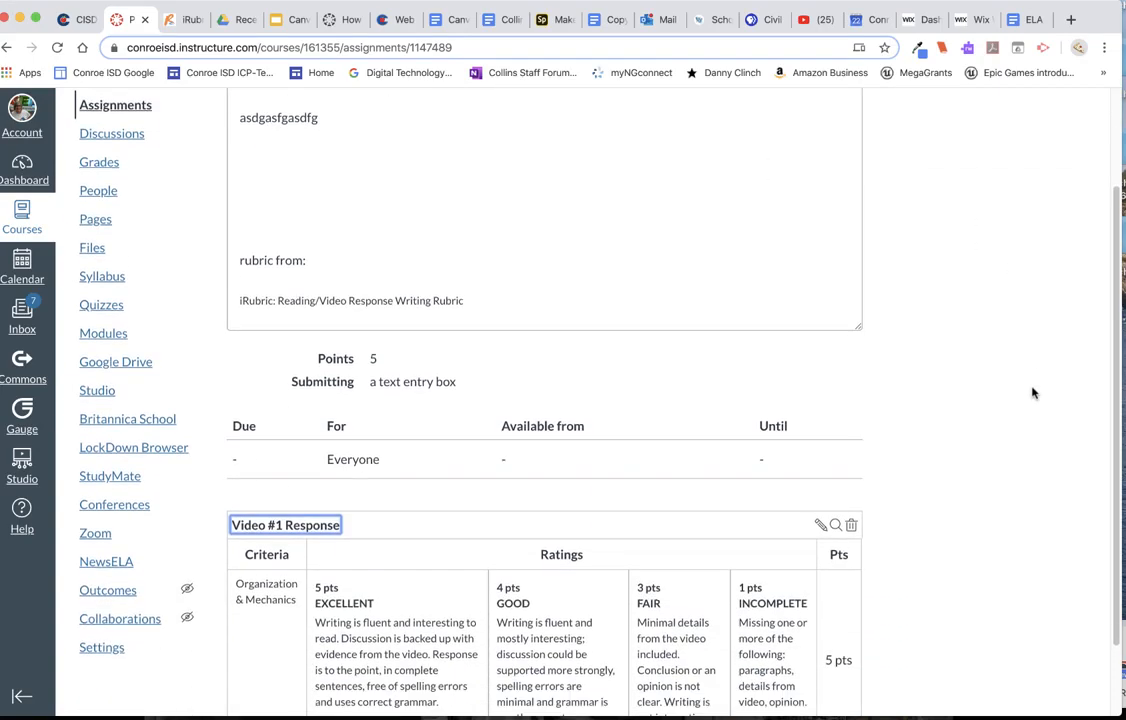
pyautogui.scroll(5, 1033, 392)
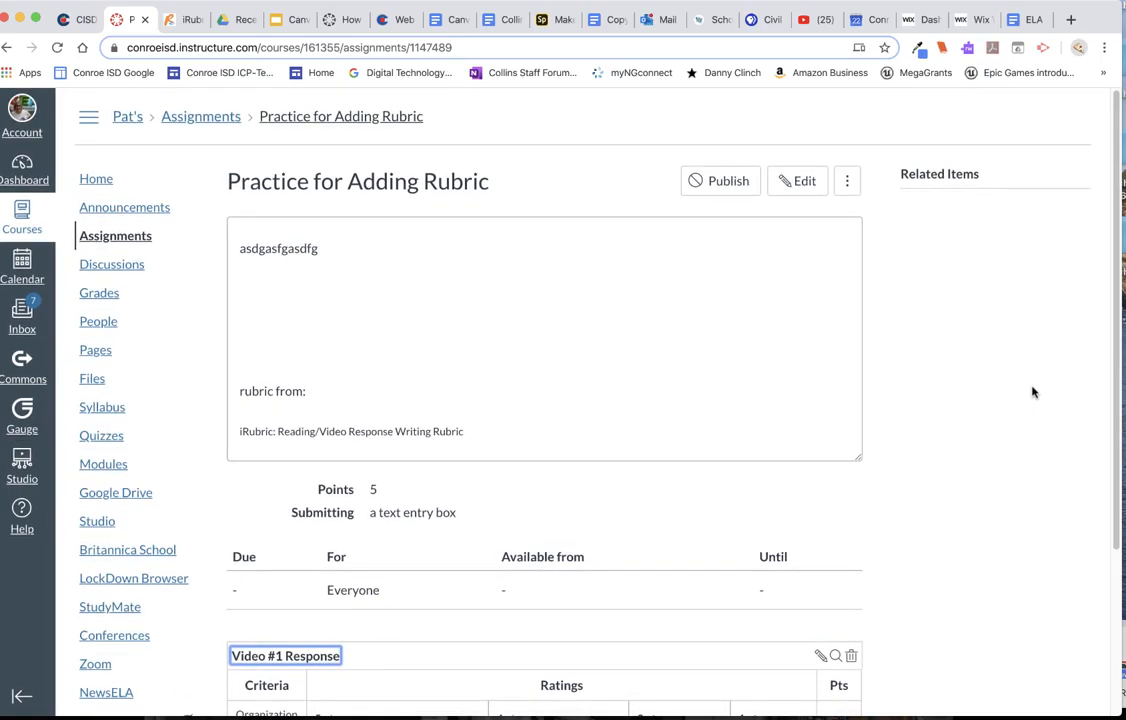
pyautogui.click(800, 186)
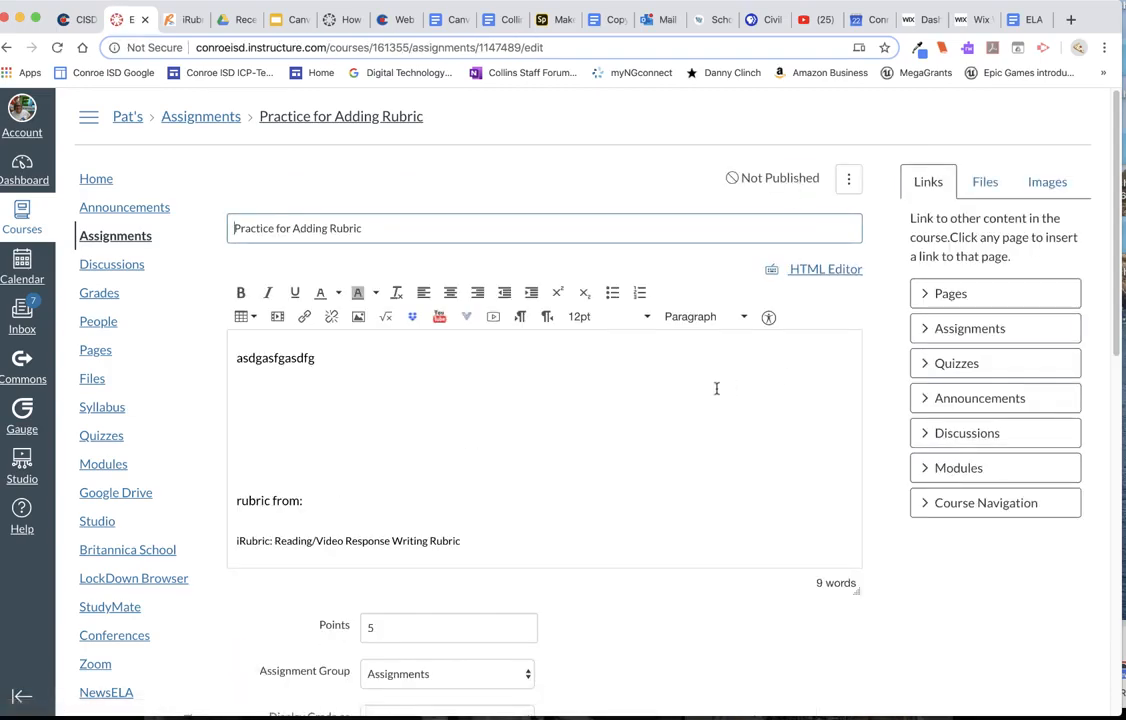
pyautogui.scroll(-3, 716, 388)
pyautogui.scroll(-6, 716, 388)
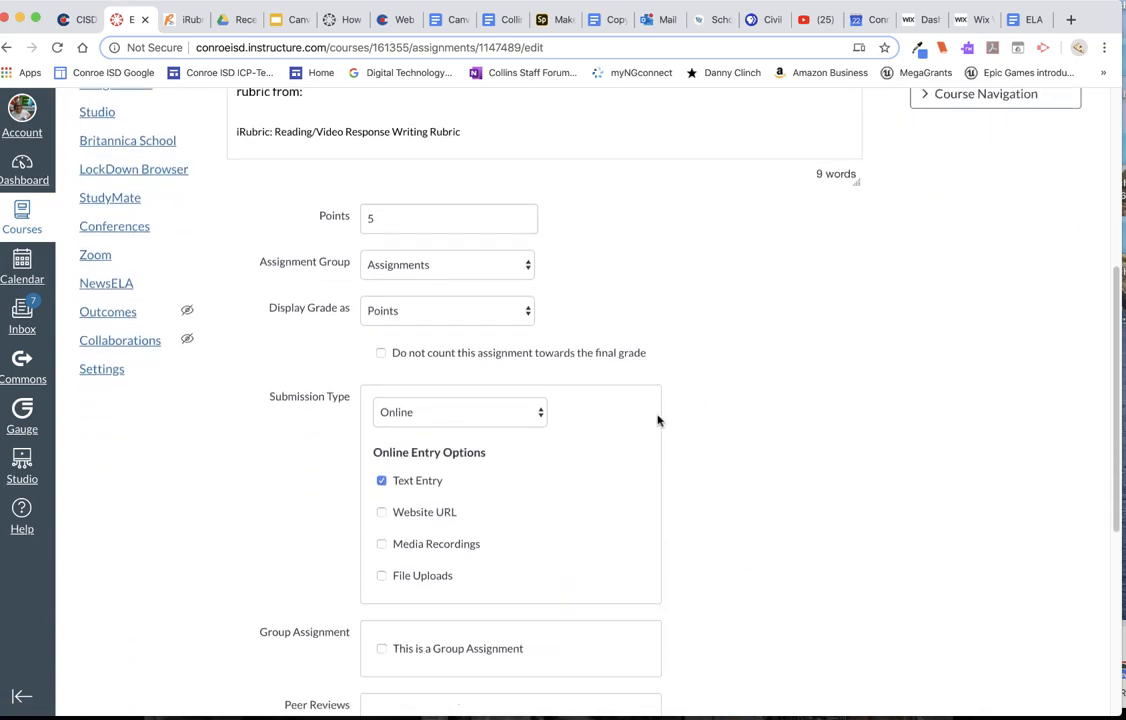
pyautogui.click(536, 413)
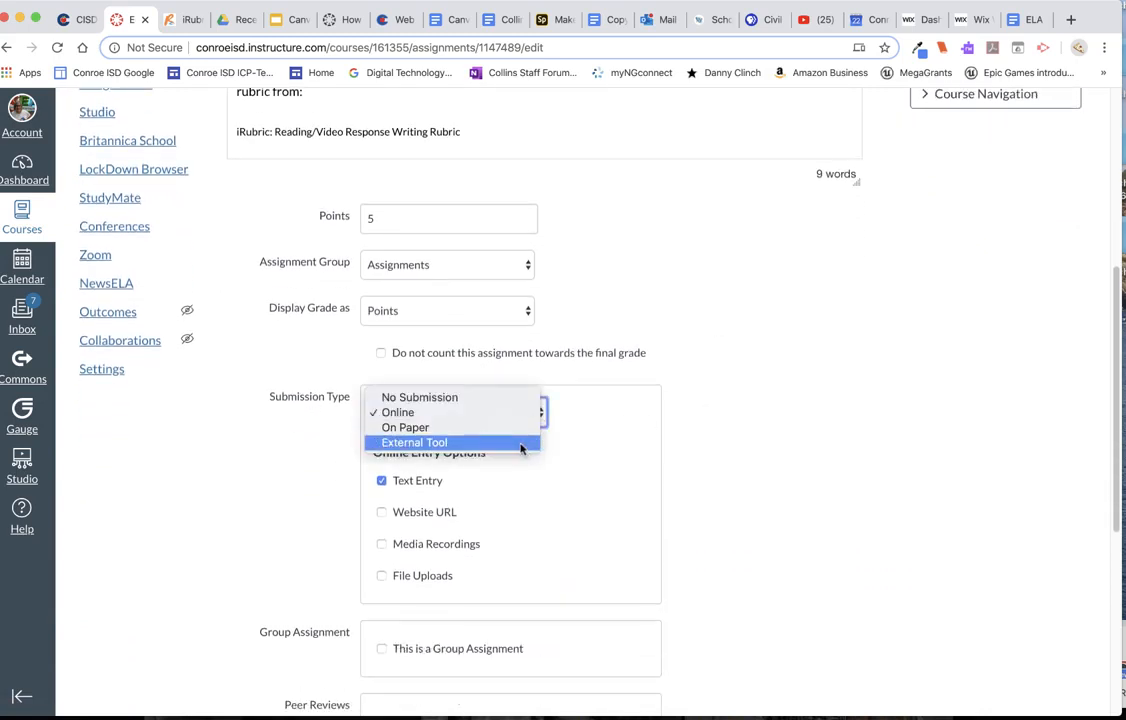
pyautogui.click(520, 443)
pyautogui.scroll(-2, 638, 441)
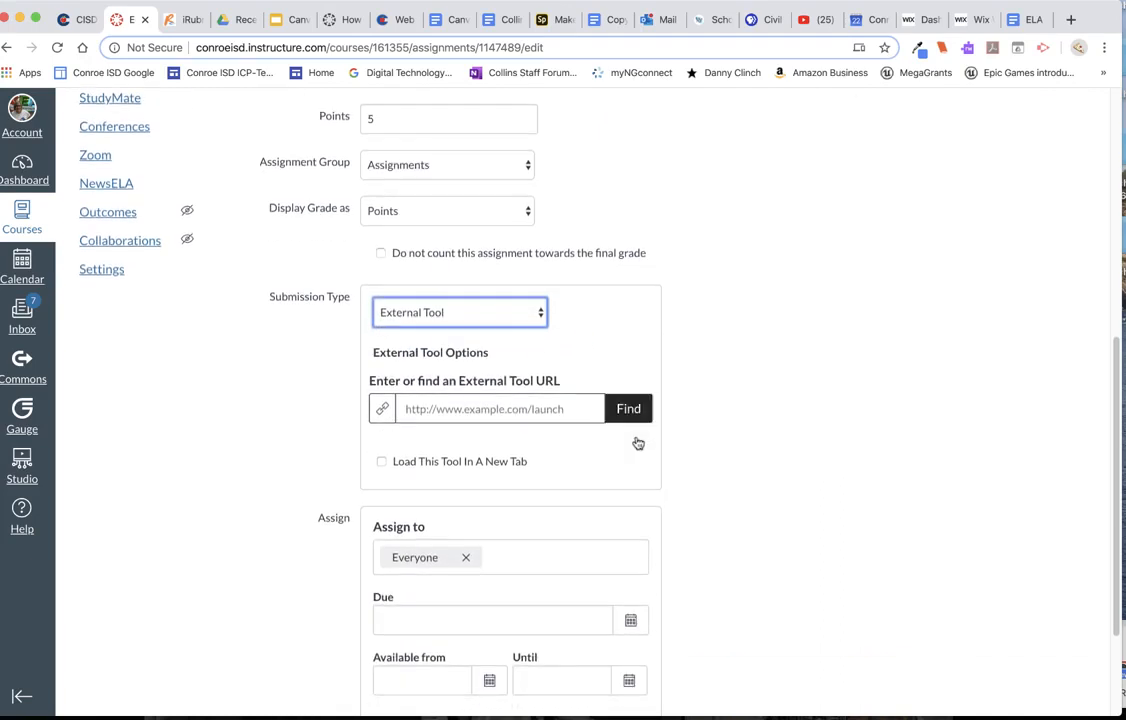
# Find the Google Docs Cloud Assignment tool in the external tool list and choose it for the assignment.
pyautogui.click(628, 392)
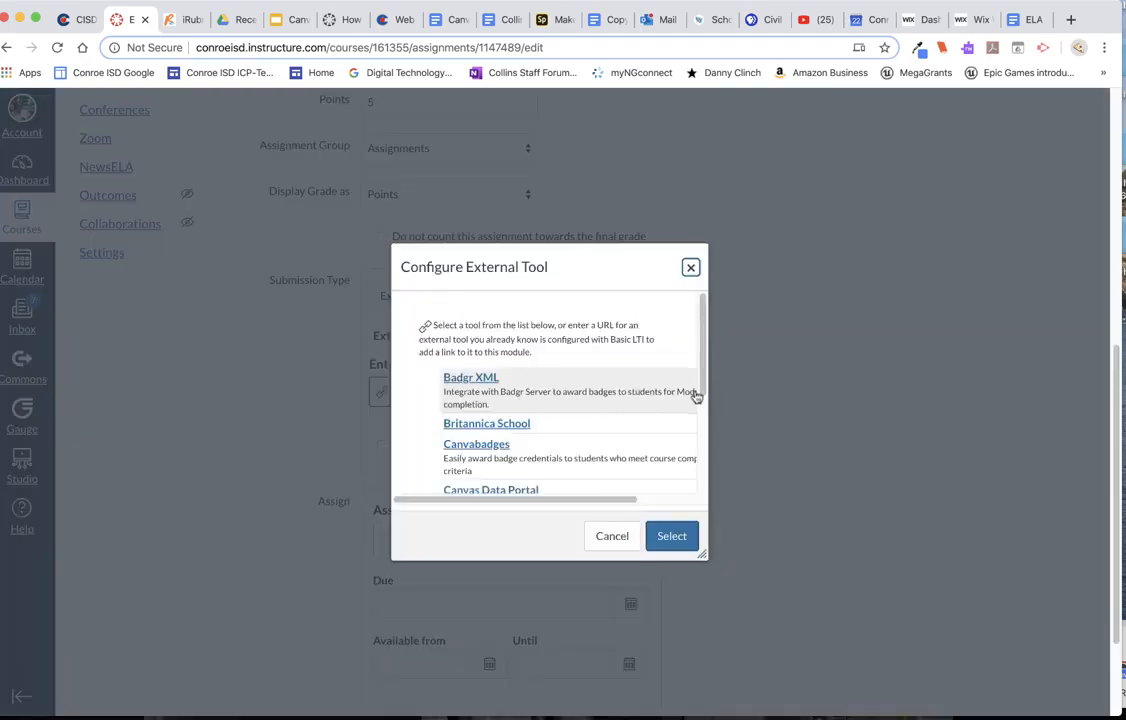
pyautogui.moveTo(705, 555); pyautogui.dragTo(830, 556)
pyautogui.moveTo(788, 370); pyautogui.dragTo(789, 417)
pyautogui.click(545, 437)
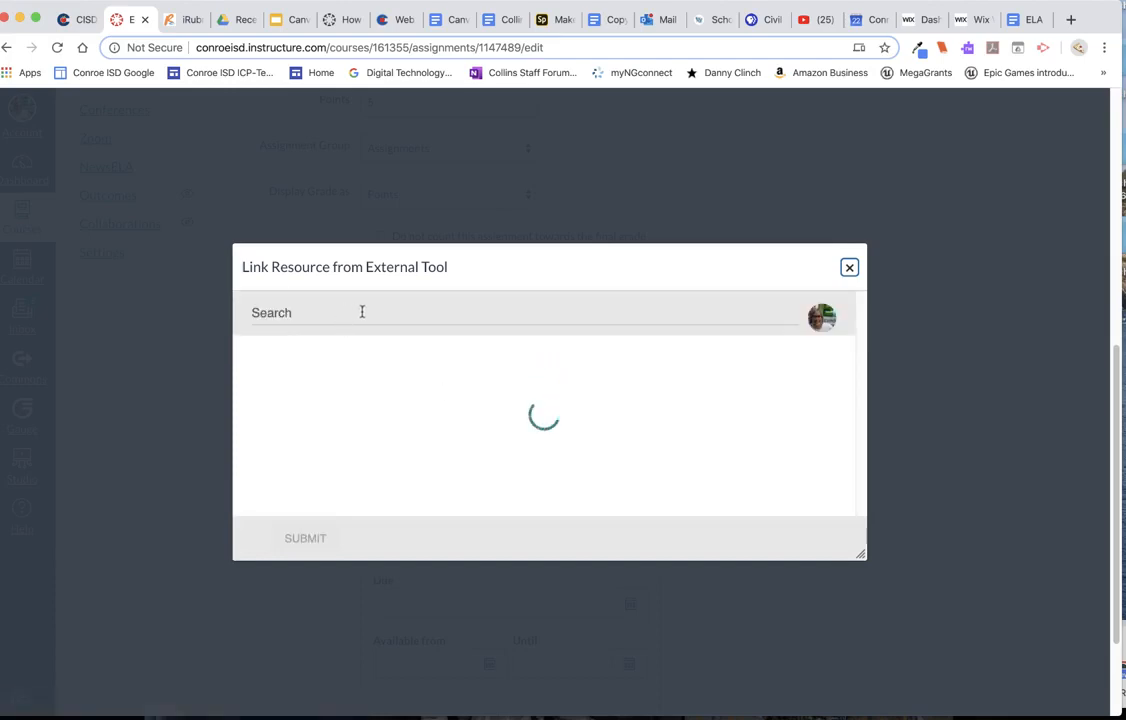
# Search Google Drive for "practice" and link the Practice document dated February 12, 2020 22:27 as the assignment's external tool resource.
pyautogui.click(367, 313)
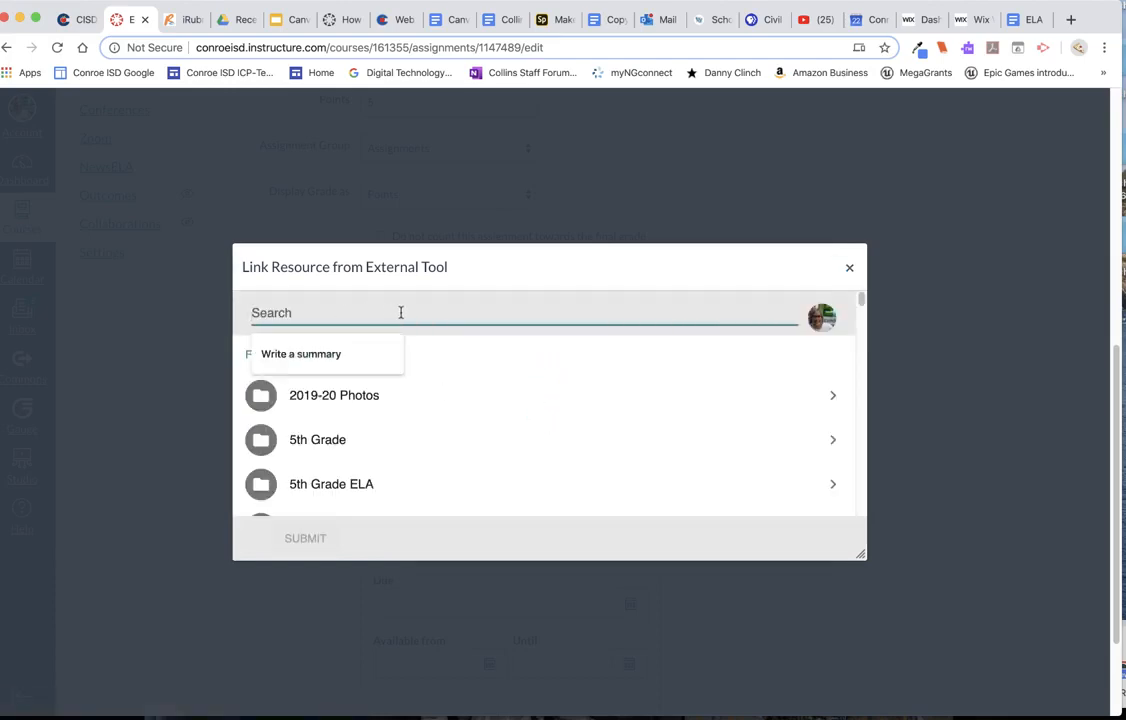
pyautogui.write('practice')
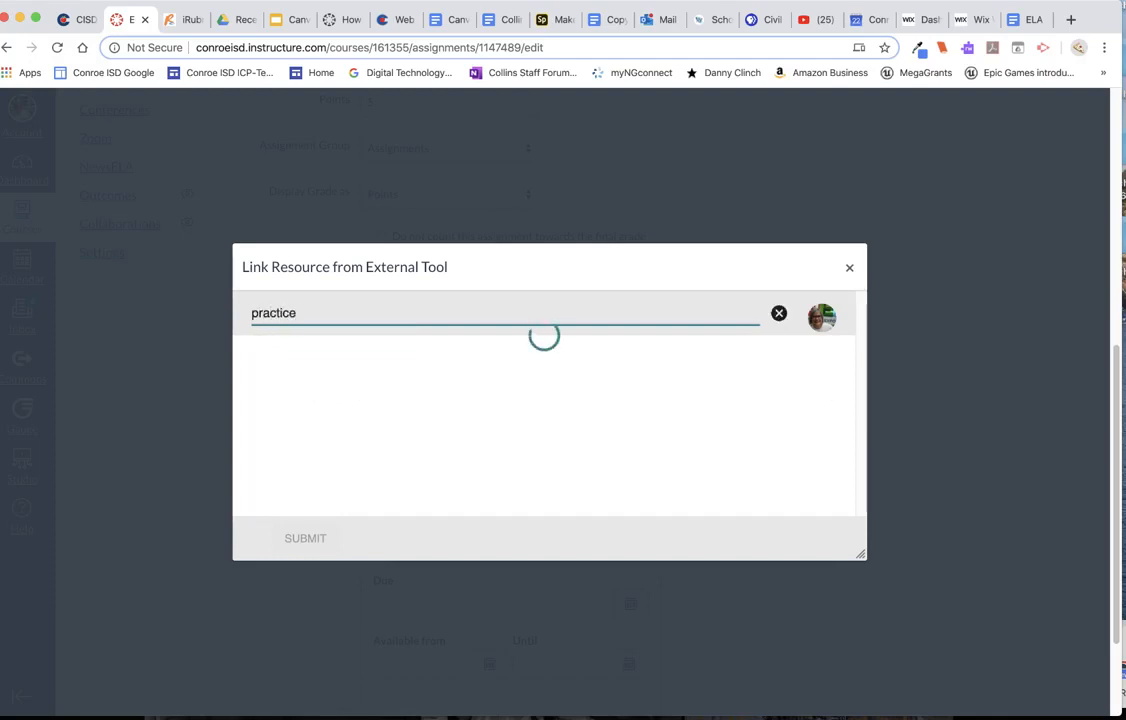
pyautogui.scroll(-4, 485, 335)
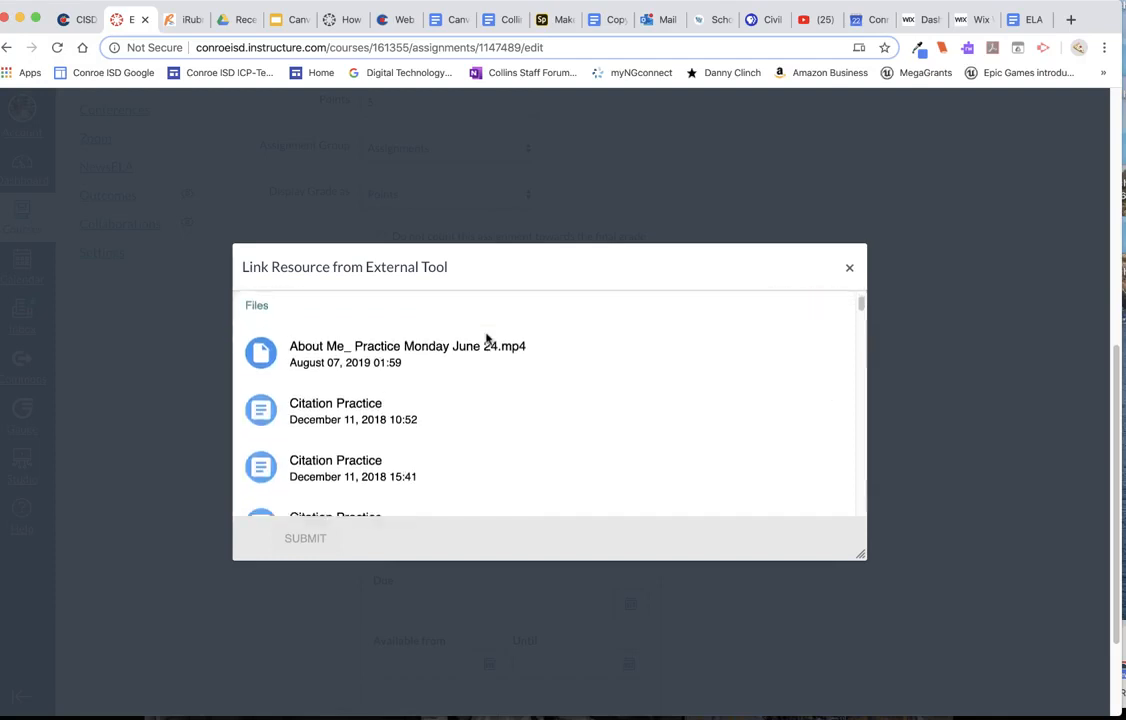
pyautogui.scroll(-5, 486, 339)
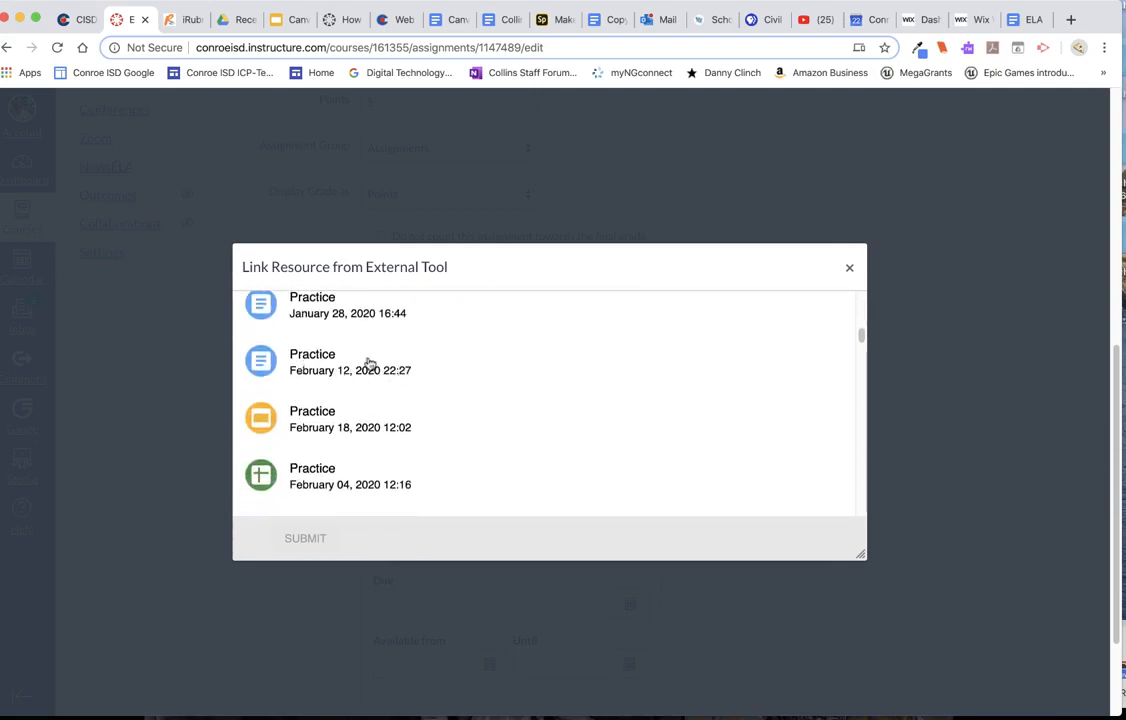
pyautogui.click(318, 368)
pyautogui.click(296, 539)
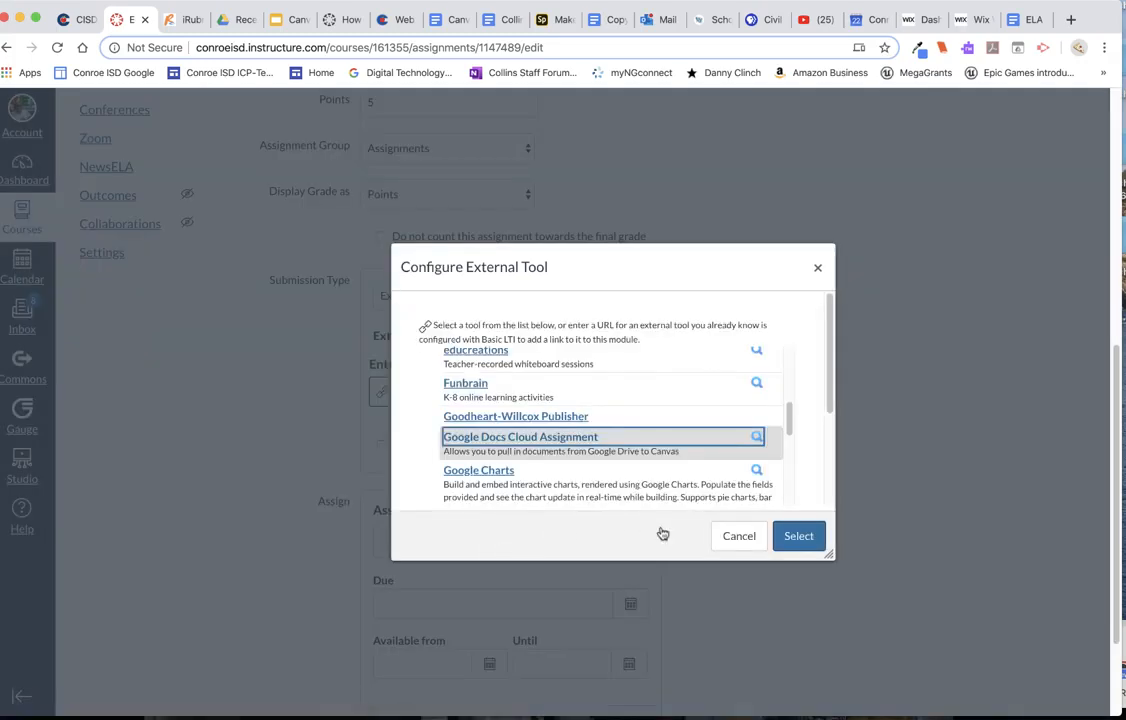
pyautogui.click(802, 537)
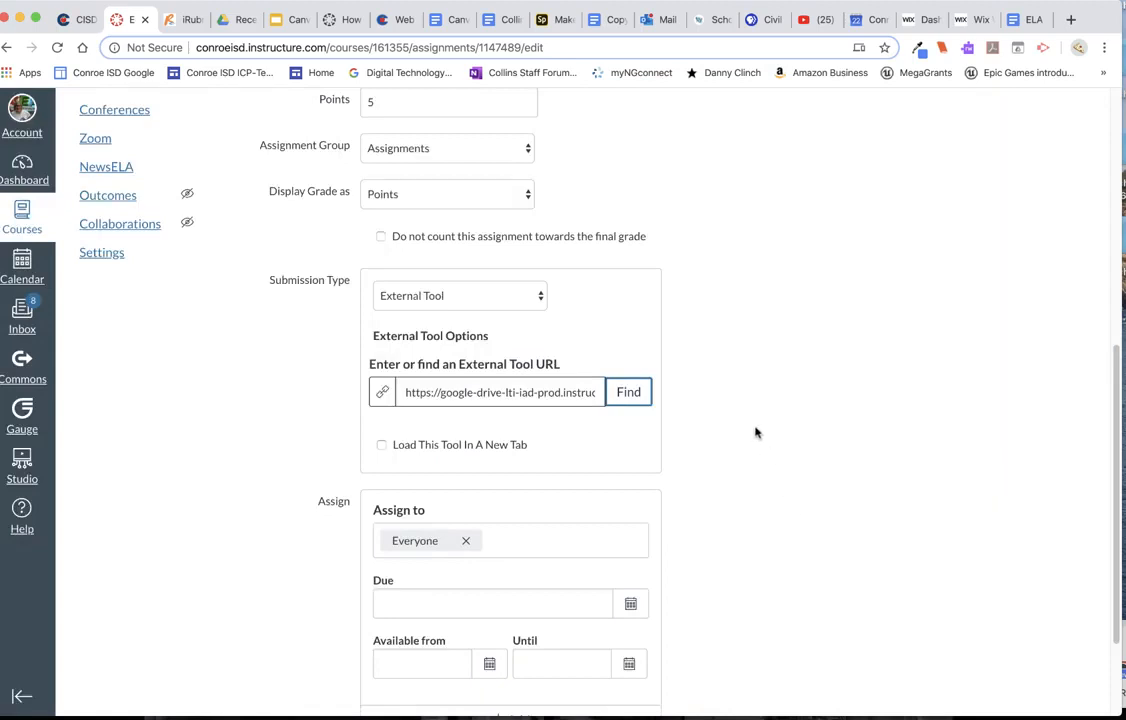
# Set the external tool to load in a new tab and save the assignment without publishing.
pyautogui.scroll(-3, 755, 432)
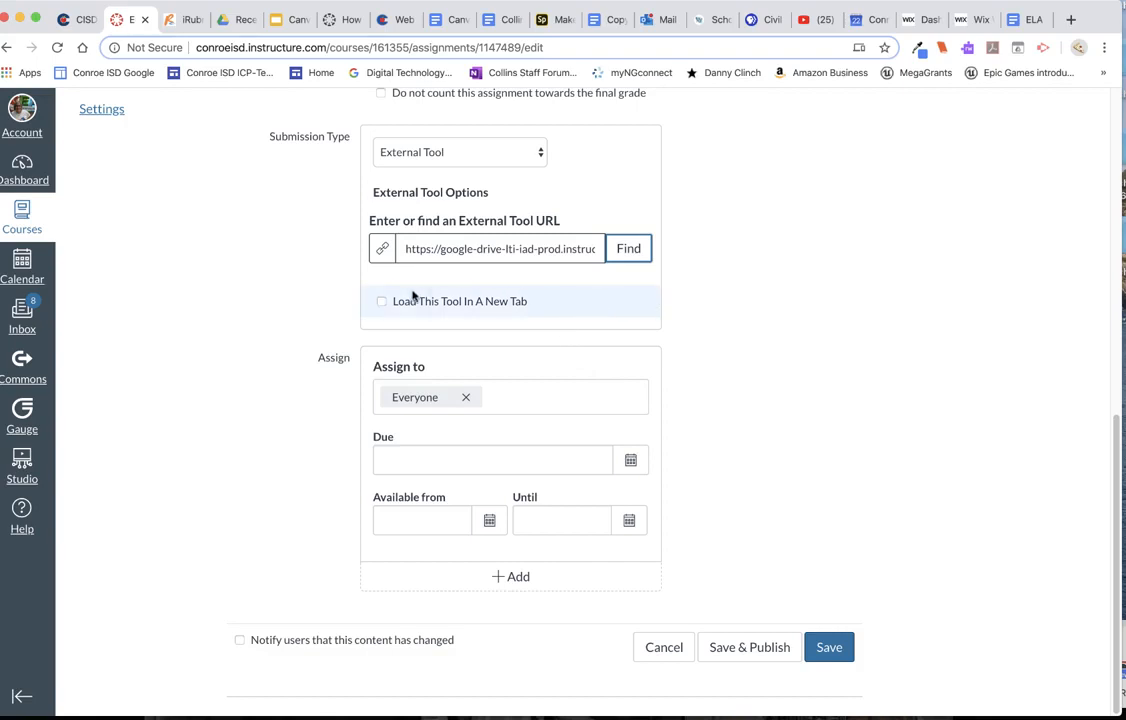
pyautogui.scroll(4, 789, 449)
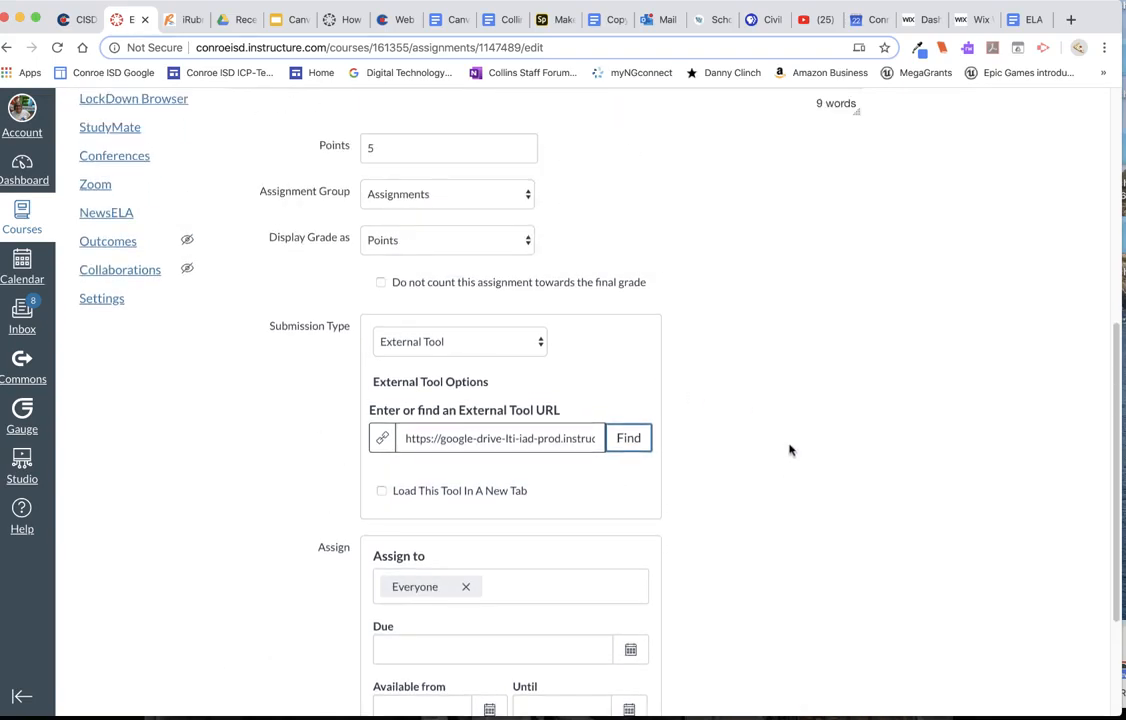
pyautogui.scroll(-4, 789, 449)
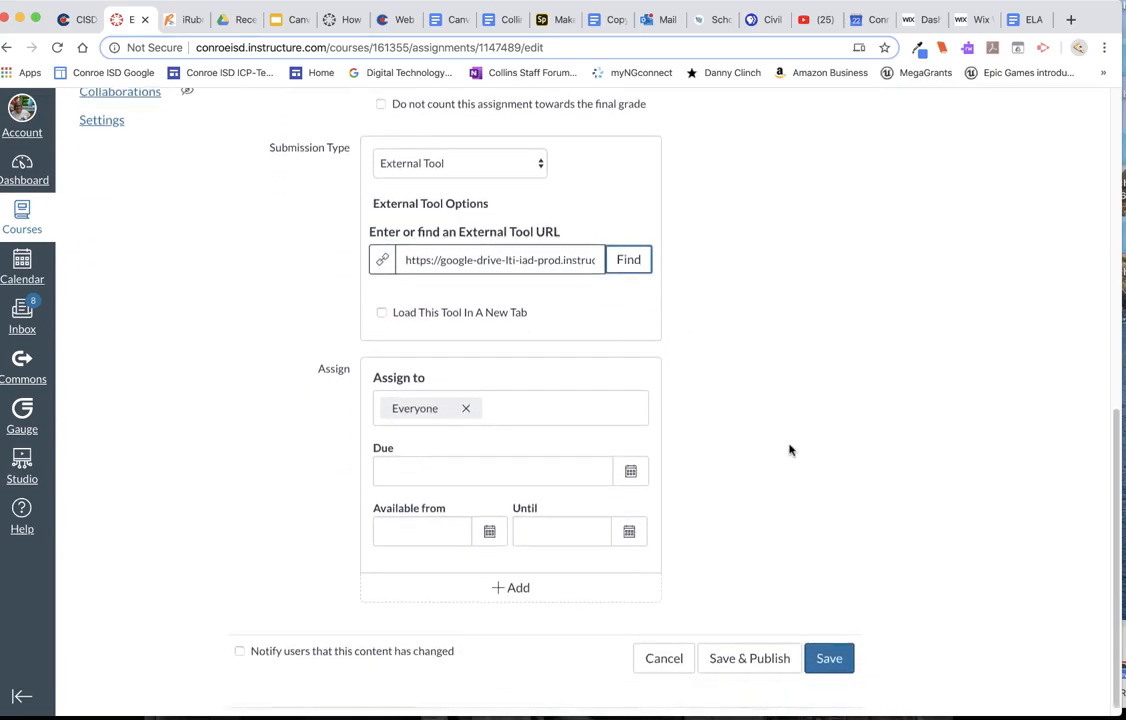
pyautogui.scroll(-1, 789, 449)
pyautogui.click(381, 303)
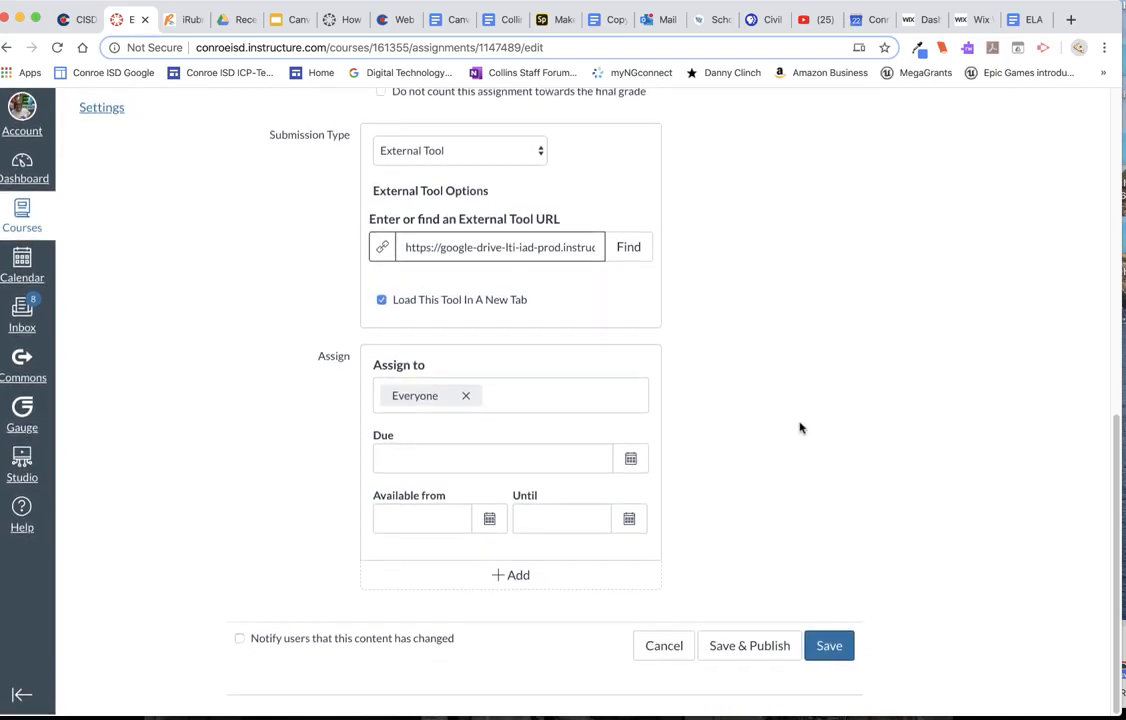
pyautogui.click(840, 655)
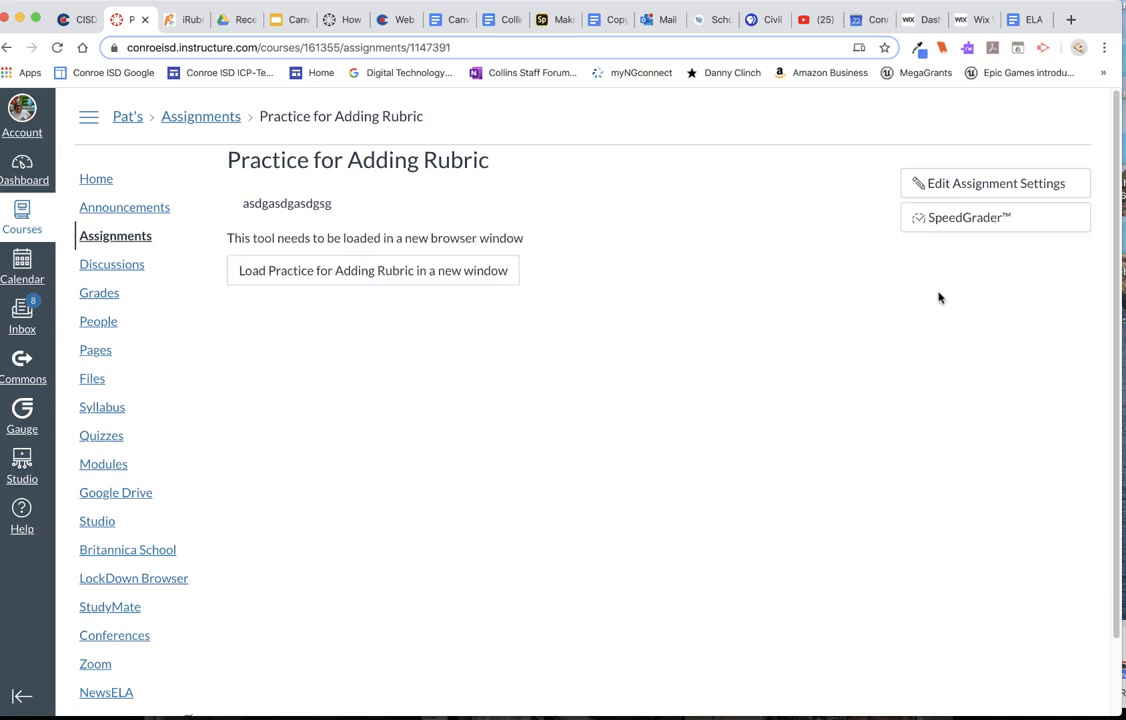
# Open the assignment in SpeedGrader and display its rubric for the test student, showing the Good and Fair ratings.
pyautogui.click(962, 220)
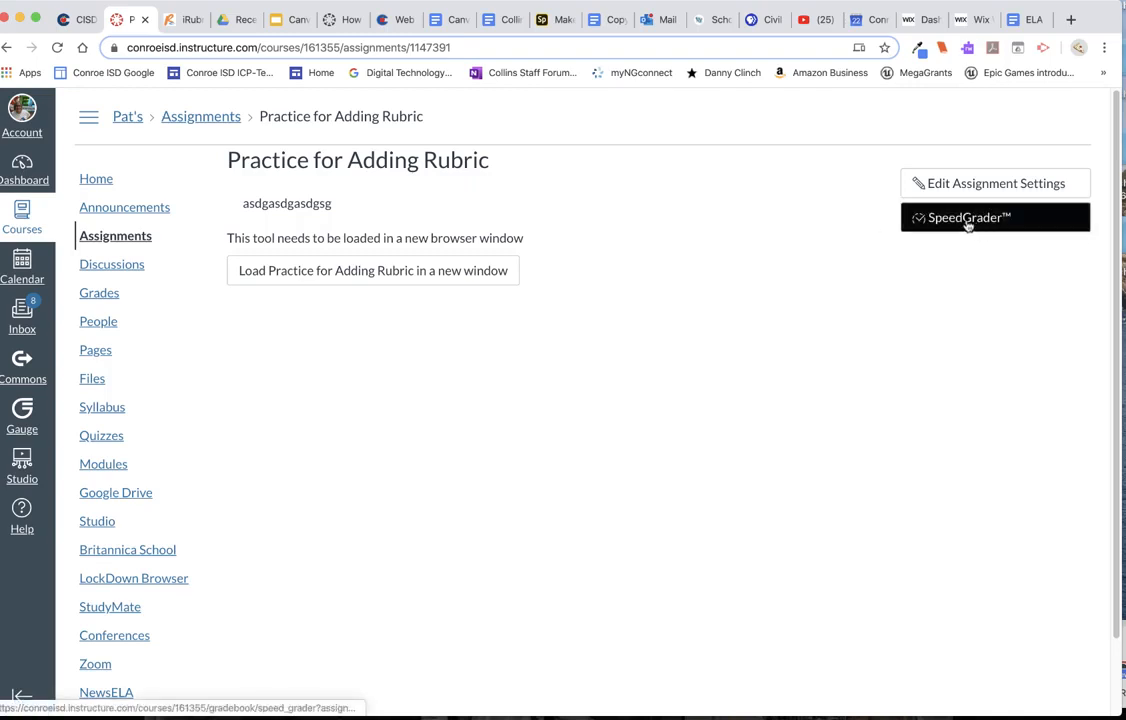
pyautogui.click(967, 224)
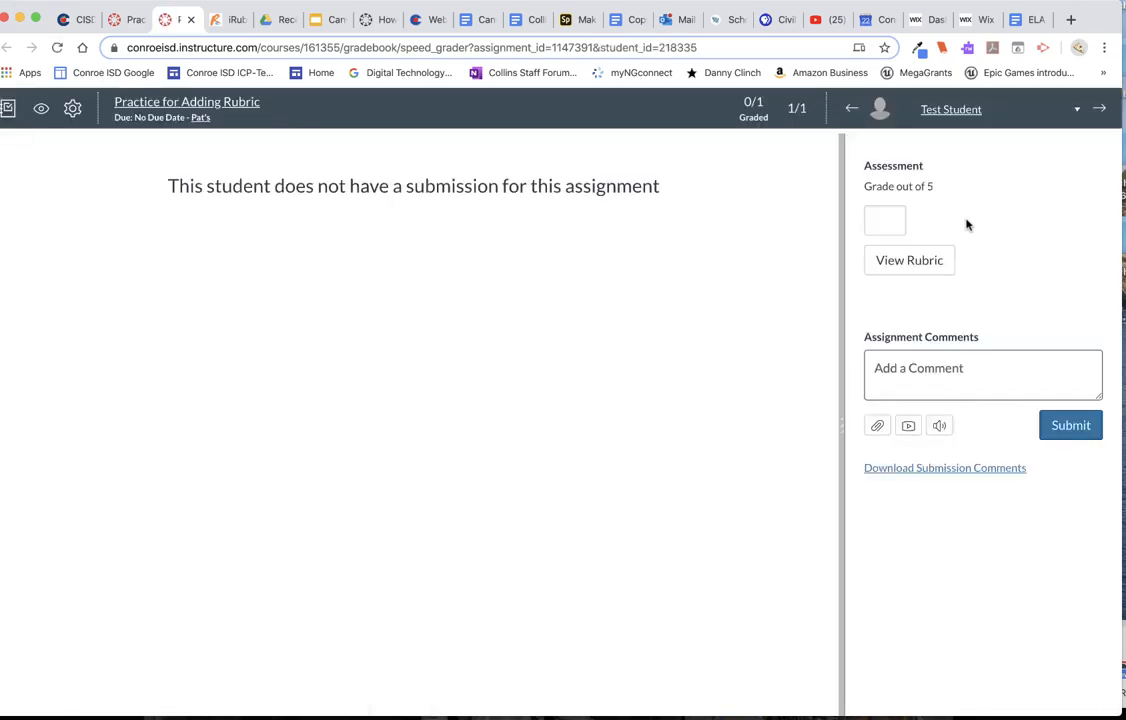
pyautogui.click(909, 261)
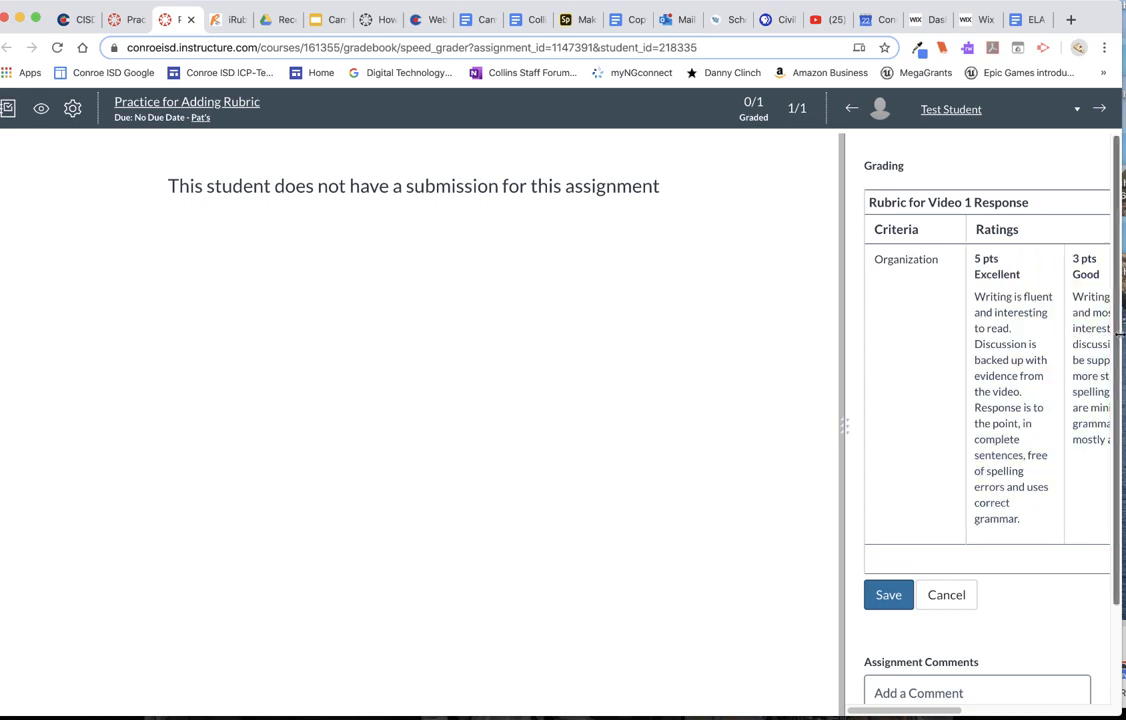
pyautogui.moveTo(1120, 335)
pyautogui.mouseDown()
pyautogui.moveTo(1043, 336)
pyautogui.moveTo(1119, 336)
pyautogui.mouseUp()
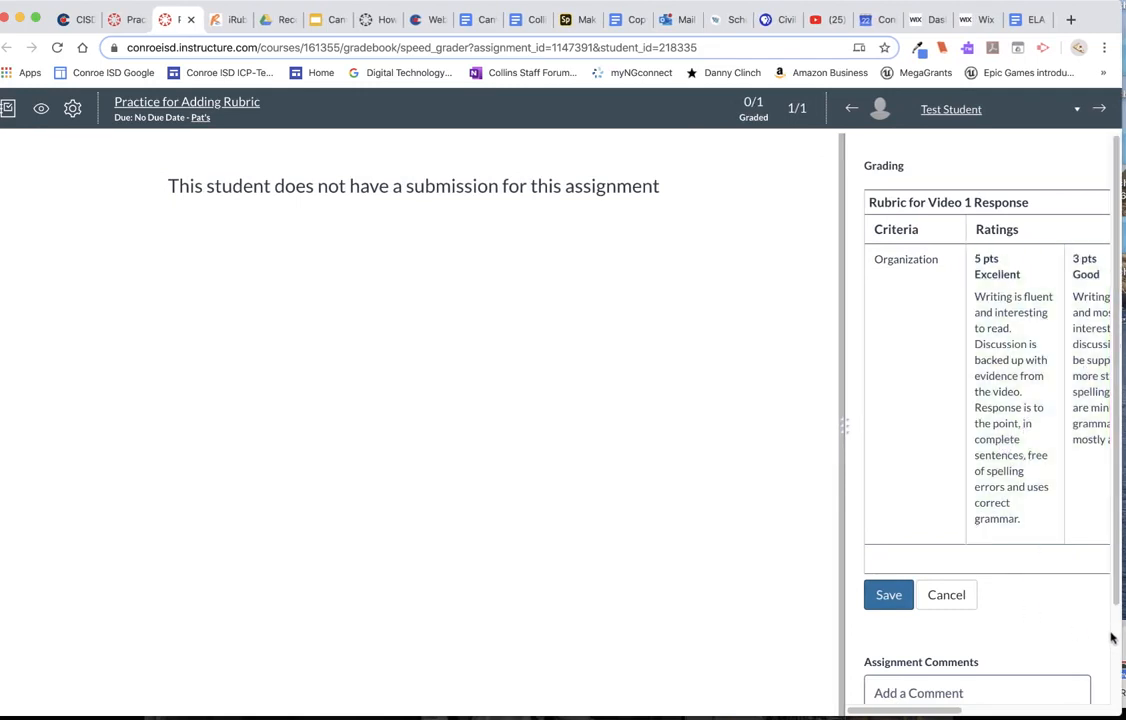
pyautogui.moveTo(920, 710)
pyautogui.mouseDown()
pyautogui.moveTo(1043, 713)
pyautogui.moveTo(975, 712)
pyautogui.mouseUp()
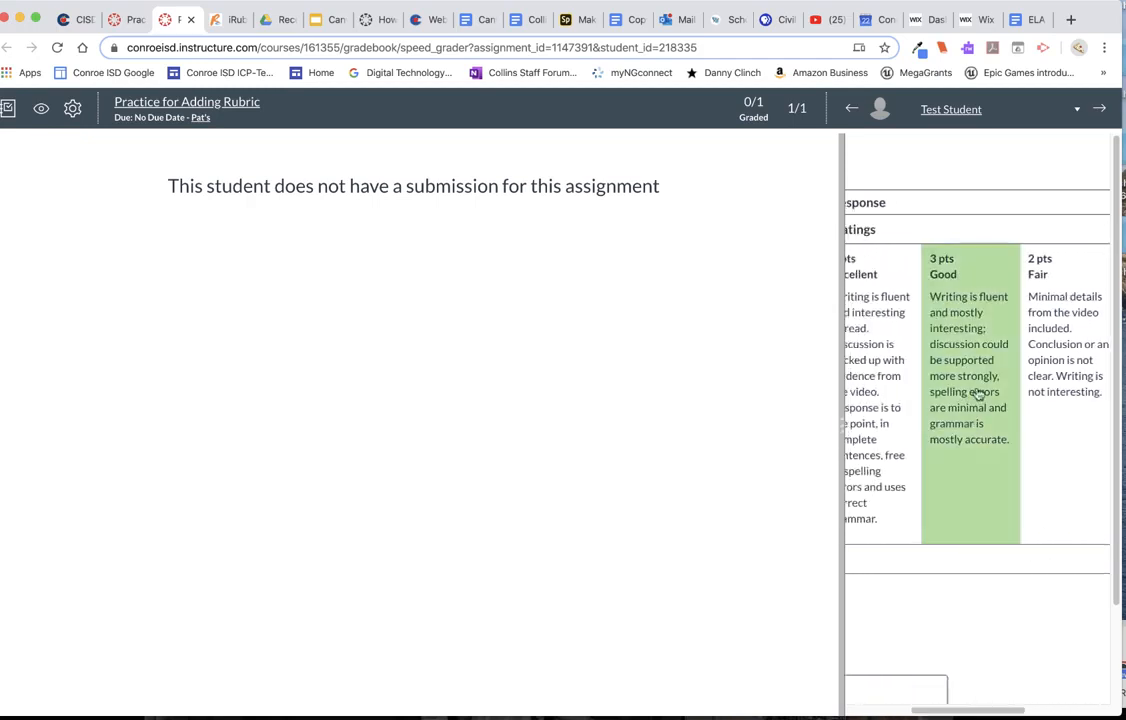
# Rate Organization as Good (3 pts) in the rubric and start an assignment comment.
pyautogui.click(968, 376)
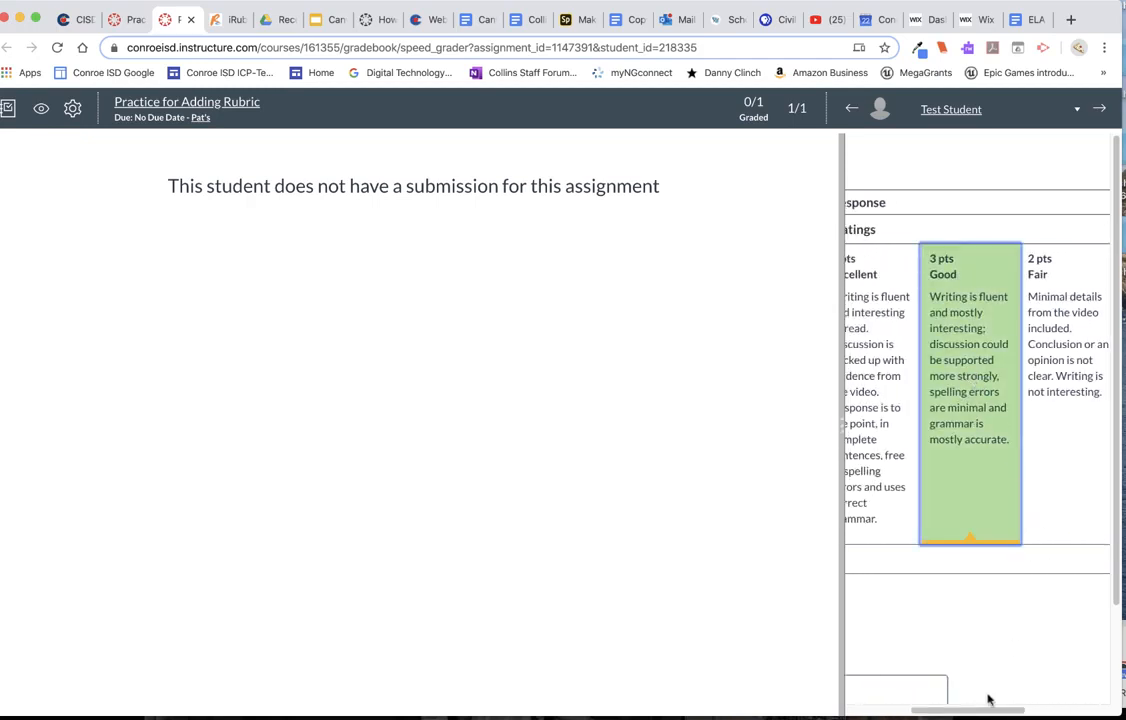
pyautogui.moveTo(988, 710); pyautogui.dragTo(912, 714)
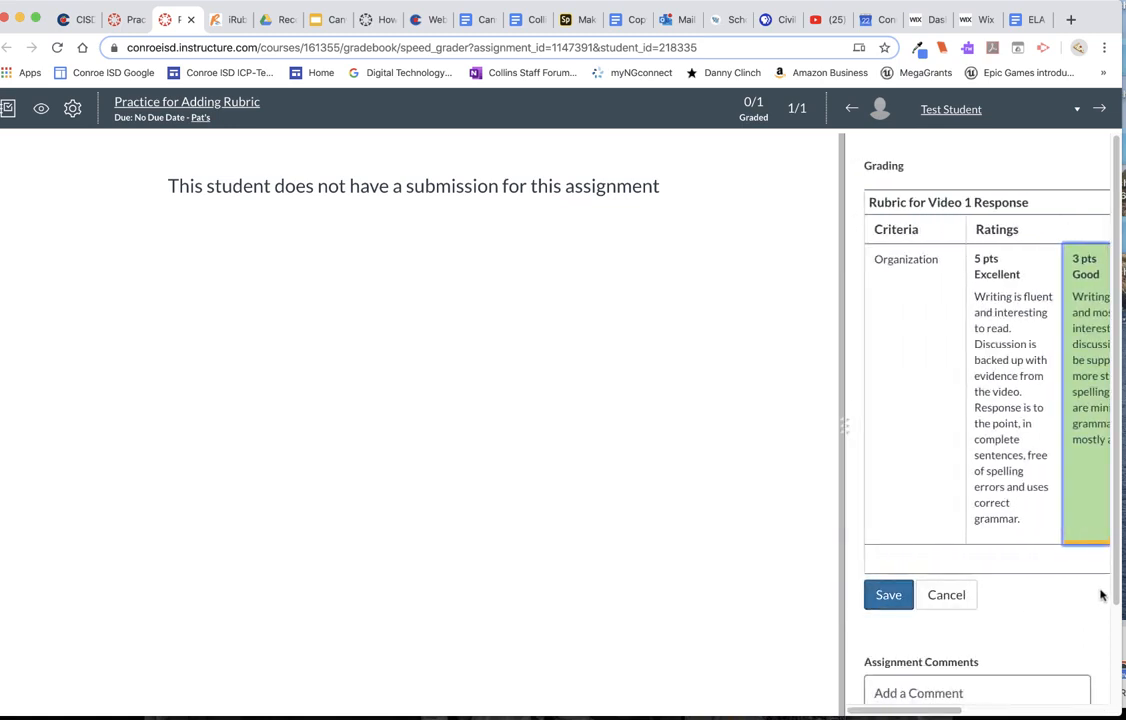
pyautogui.scroll(-2, 1120, 652)
pyautogui.click(872, 596)
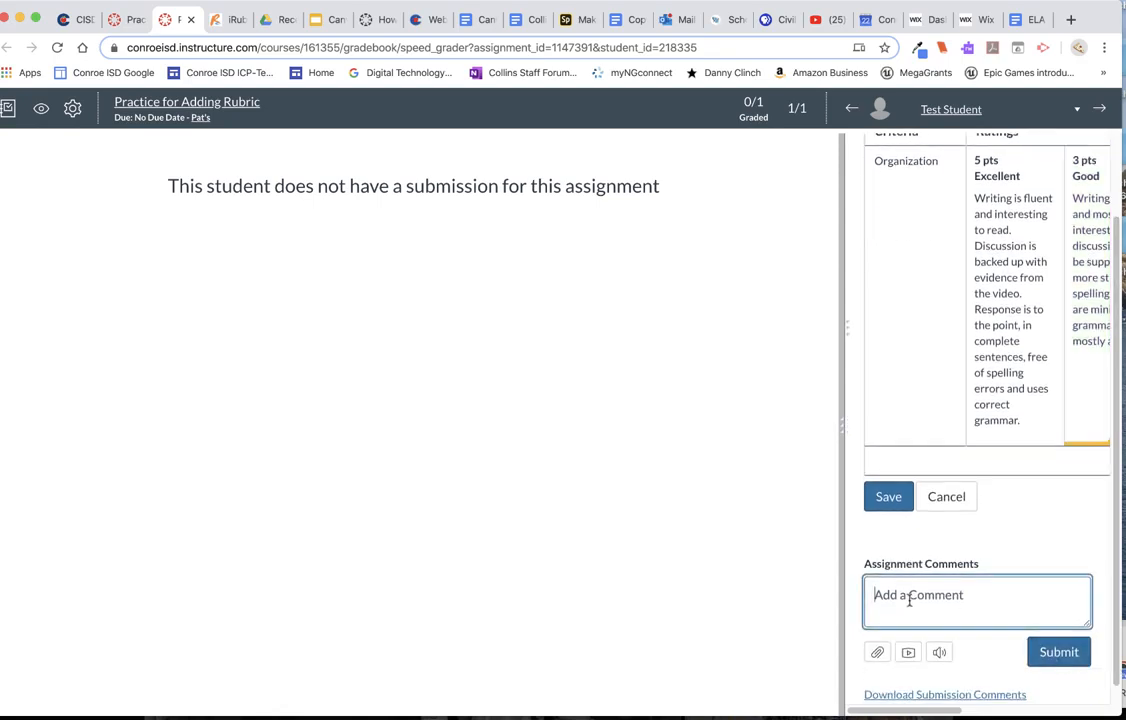